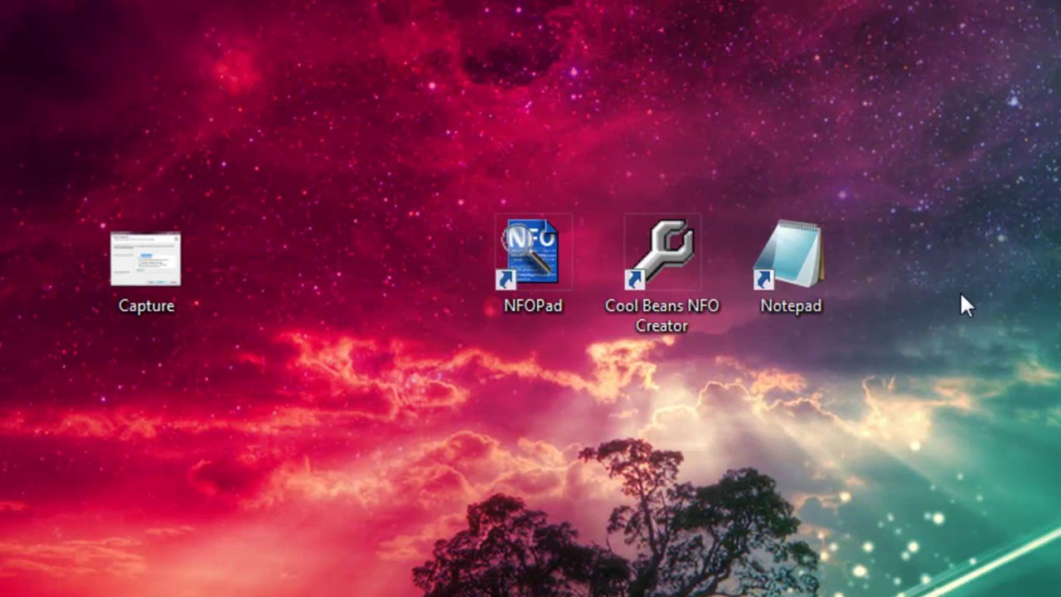
# Scroll the Tucows page to Cool Beans NFO Creator 2.0.1.3 and start its download.
pyautogui.moveTo(619, 167); pyautogui.dragTo(890, 378)
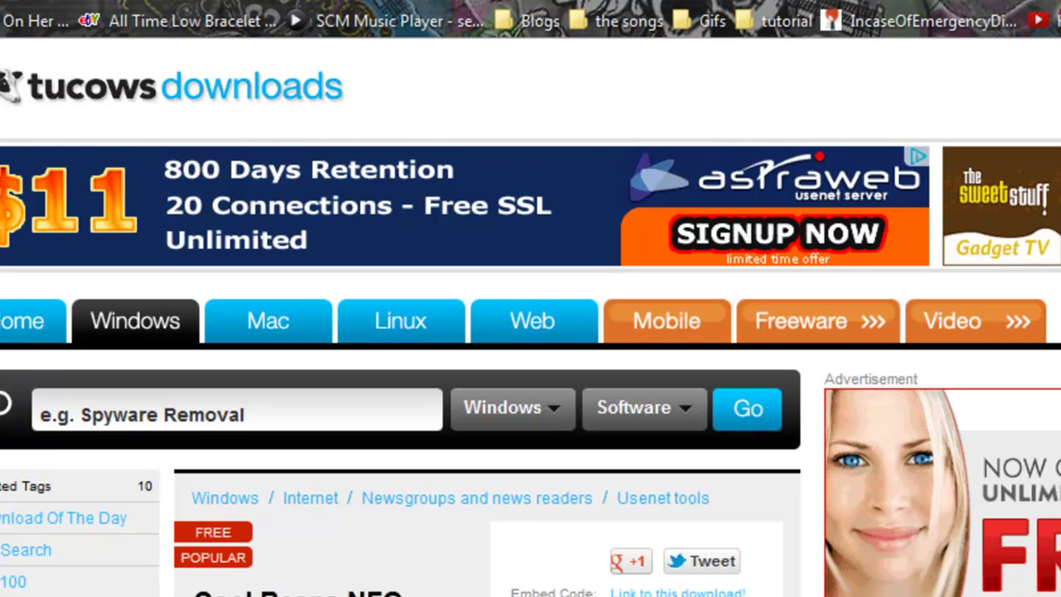
pyautogui.scroll(-2, 531, 370)
pyautogui.scroll(-4, 531, 316)
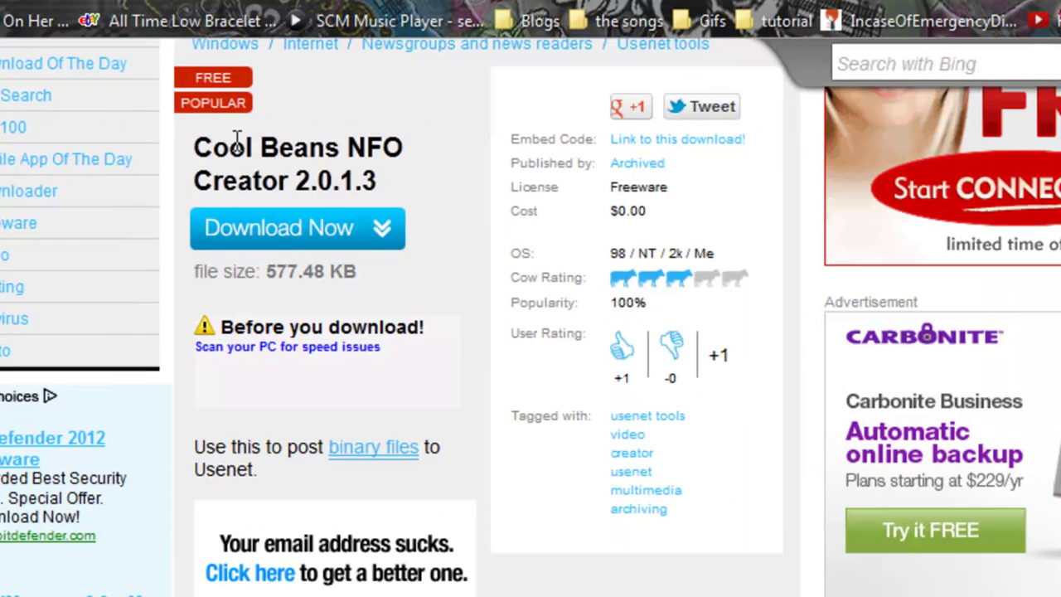
pyautogui.click(346, 242)
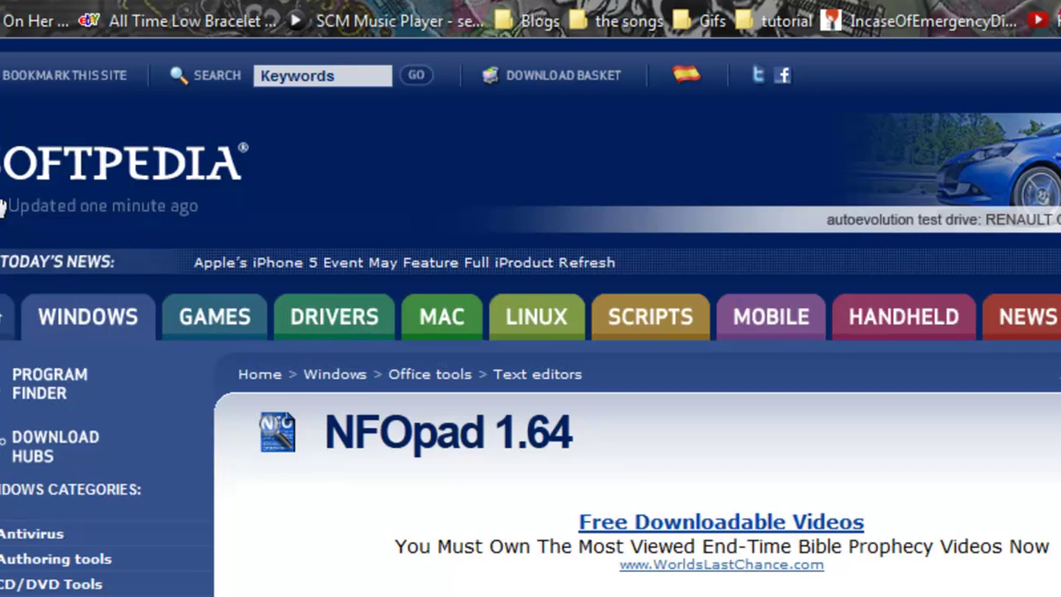
# Go to Softpedia's NFOpad 1.64 free download page and scroll to the download mirrors.
pyautogui.scroll(-3, 531, 332)
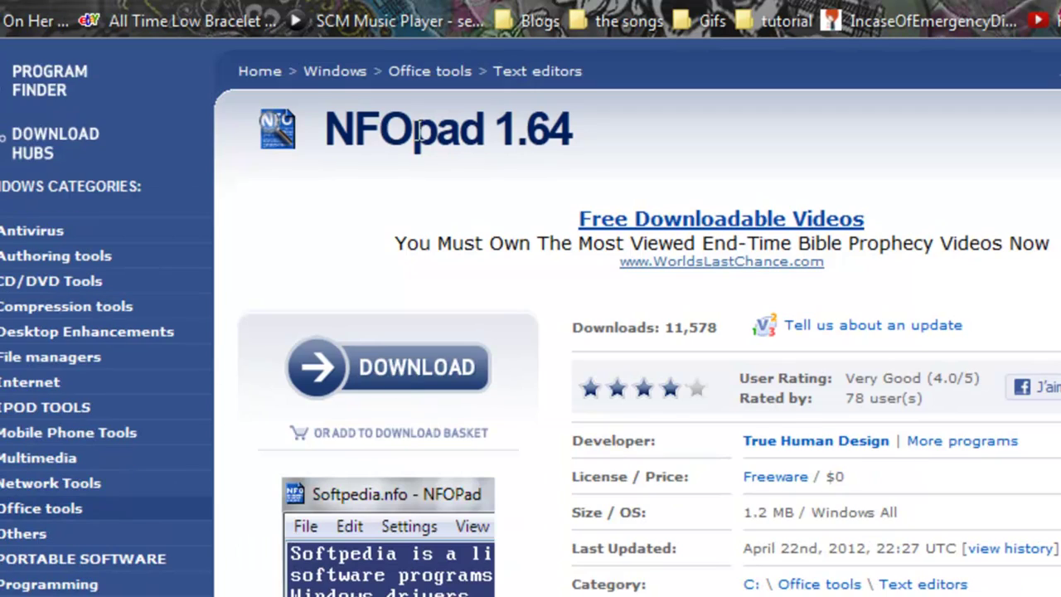
pyautogui.click(399, 372)
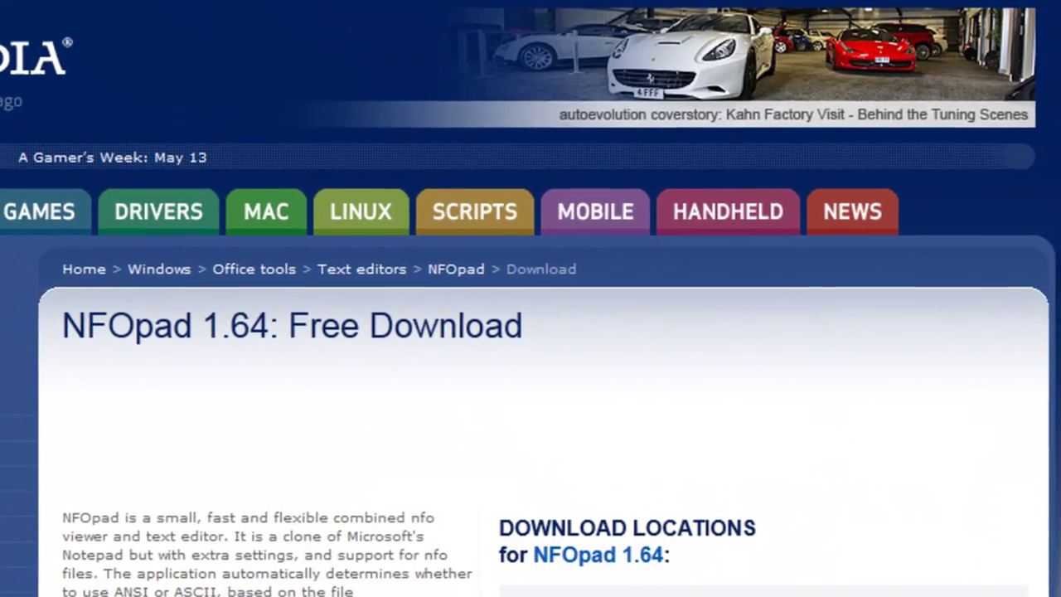
pyautogui.scroll(-5, 688, 287)
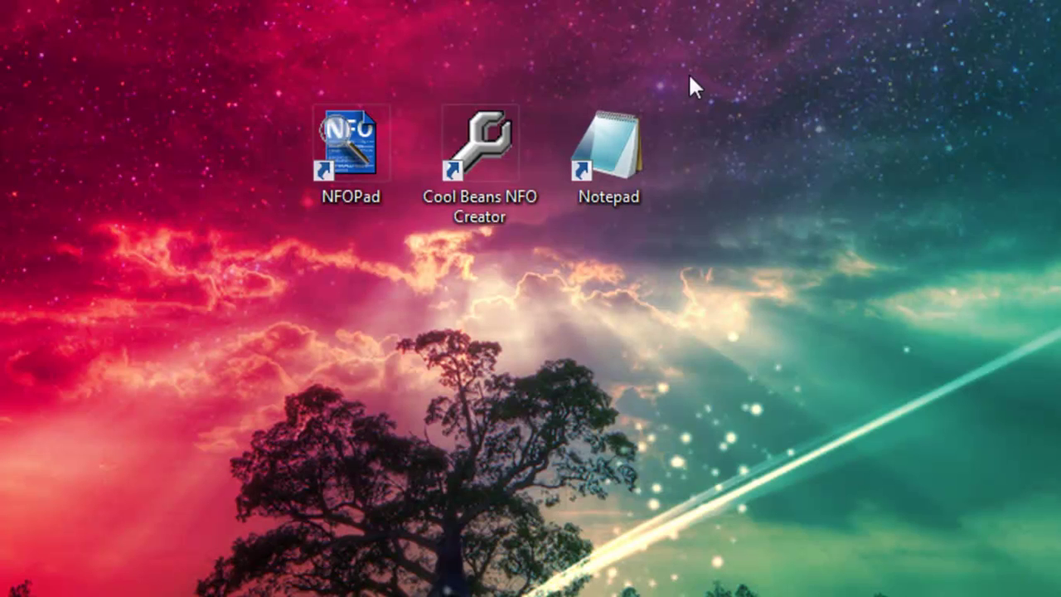
# Open and close Notepad, then launch Cool Beans NFO Creator and reposition its window.
pyautogui.doubleClick(636, 139)
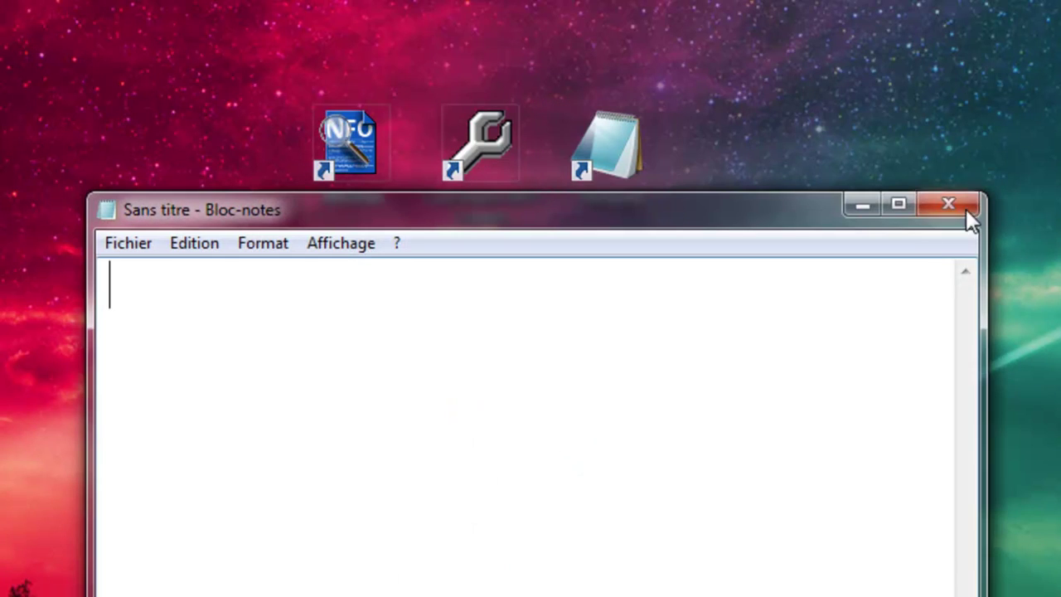
pyautogui.click(964, 201)
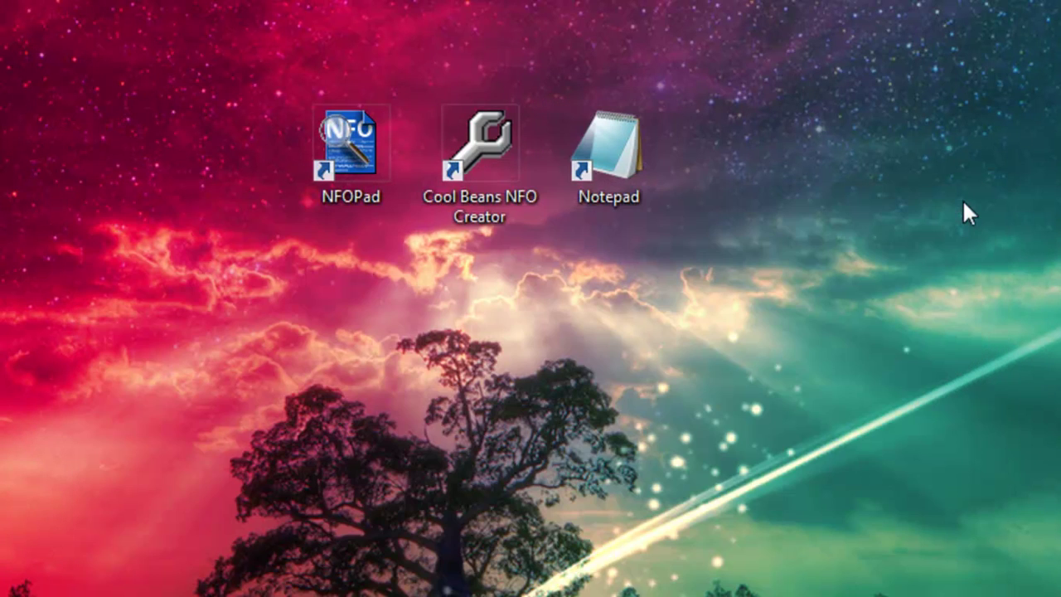
pyautogui.doubleClick(505, 159)
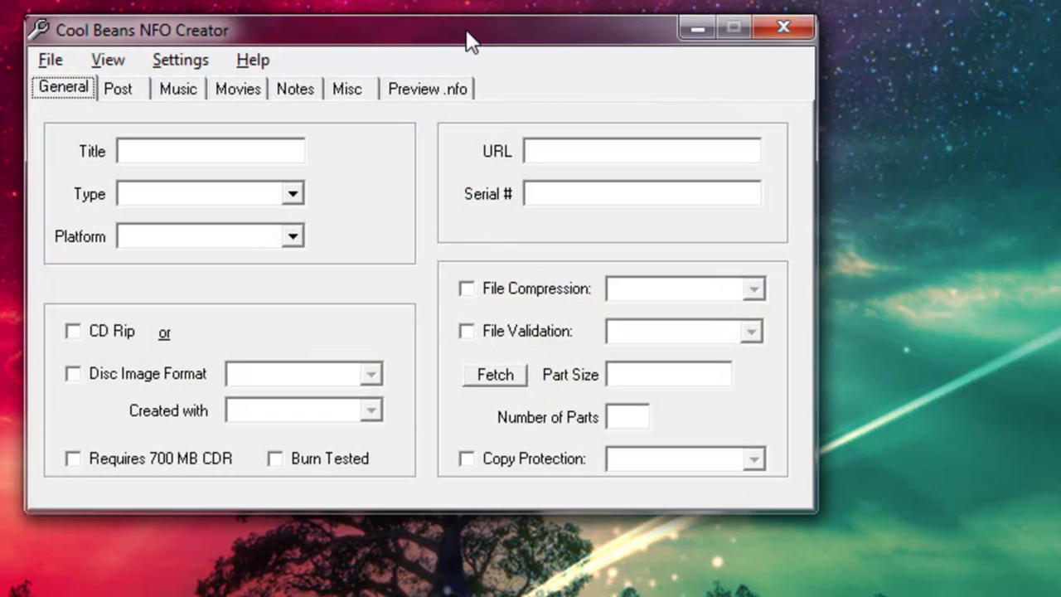
pyautogui.moveTo(469, 41); pyautogui.dragTo(545, 91)
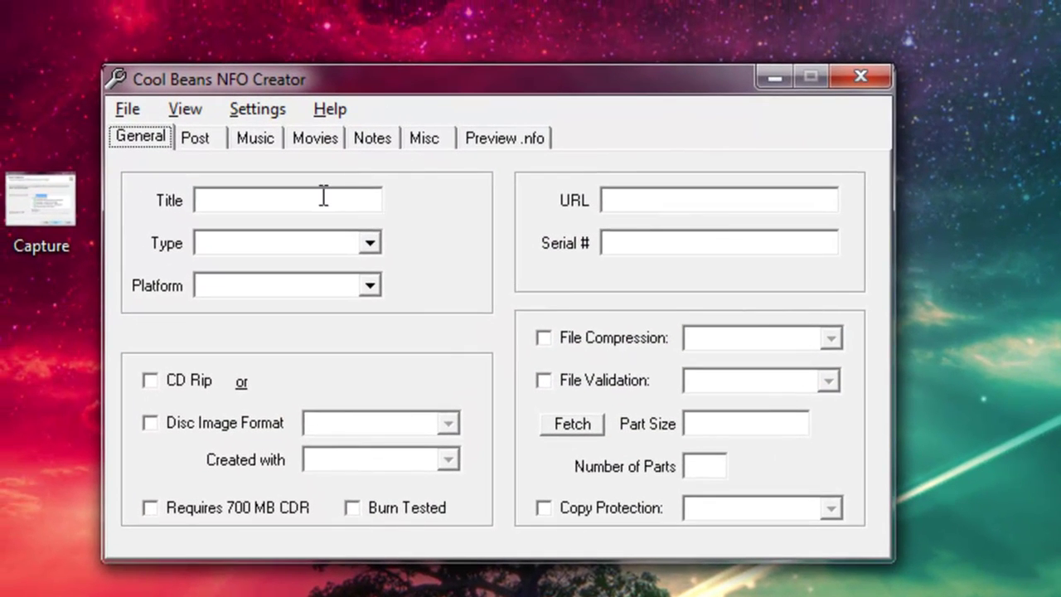
# Enter title 'Exemple NFO File', type Game, platform PS2, disc image Other with Easy CD Creator.
pyautogui.click(323, 197)
pyautogui.write('Exemple NFO Filea')
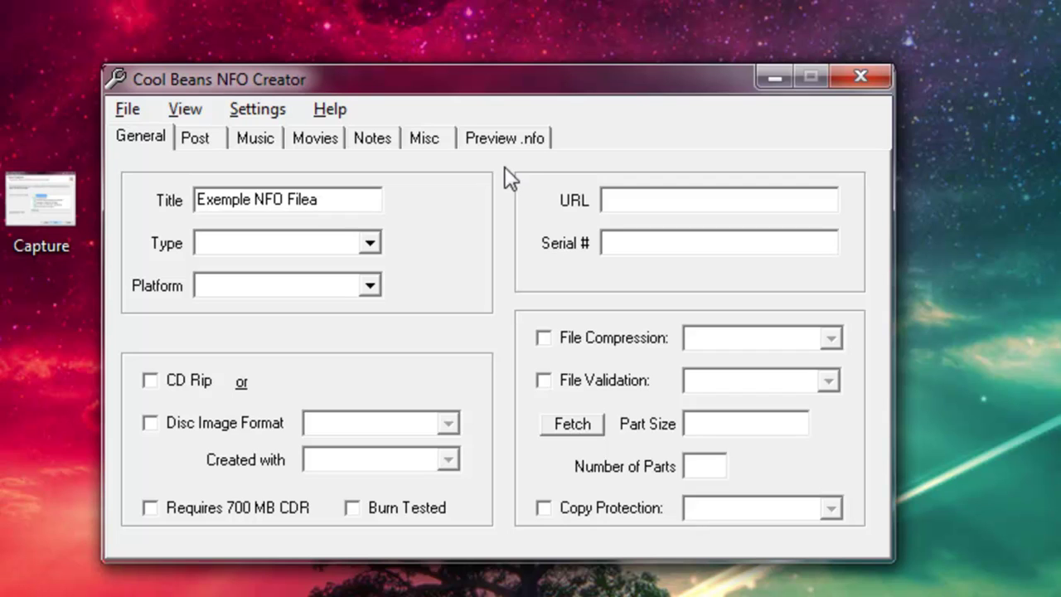
pyautogui.click(370, 242)
pyautogui.click(364, 282)
pyautogui.click(348, 315)
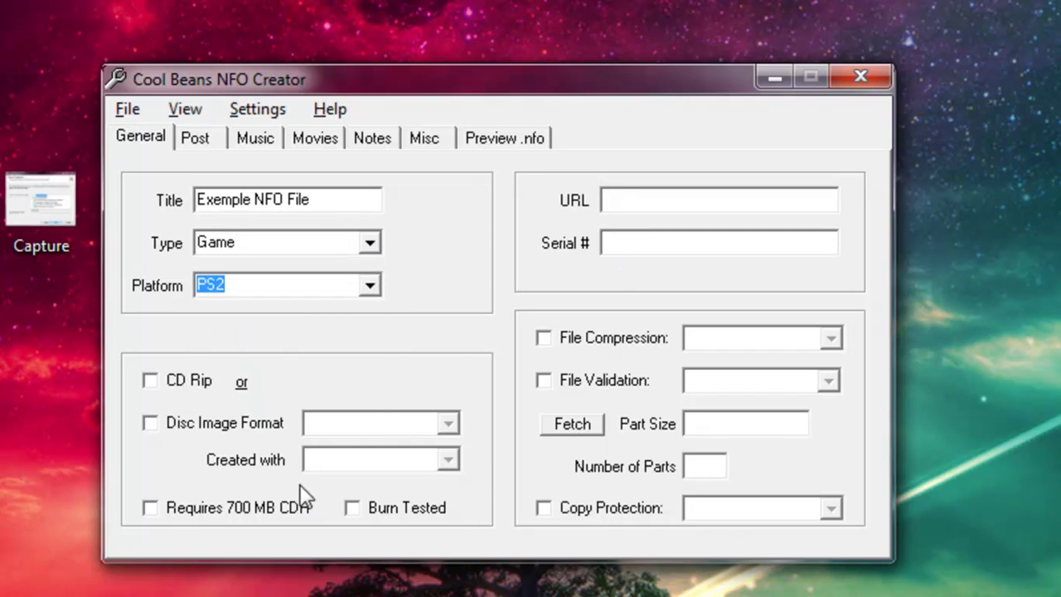
pyautogui.click(150, 423)
pyautogui.click(448, 422)
pyautogui.click(349, 498)
pyautogui.press('Tab')
pyautogui.click(195, 138)
pyautogui.click(301, 202)
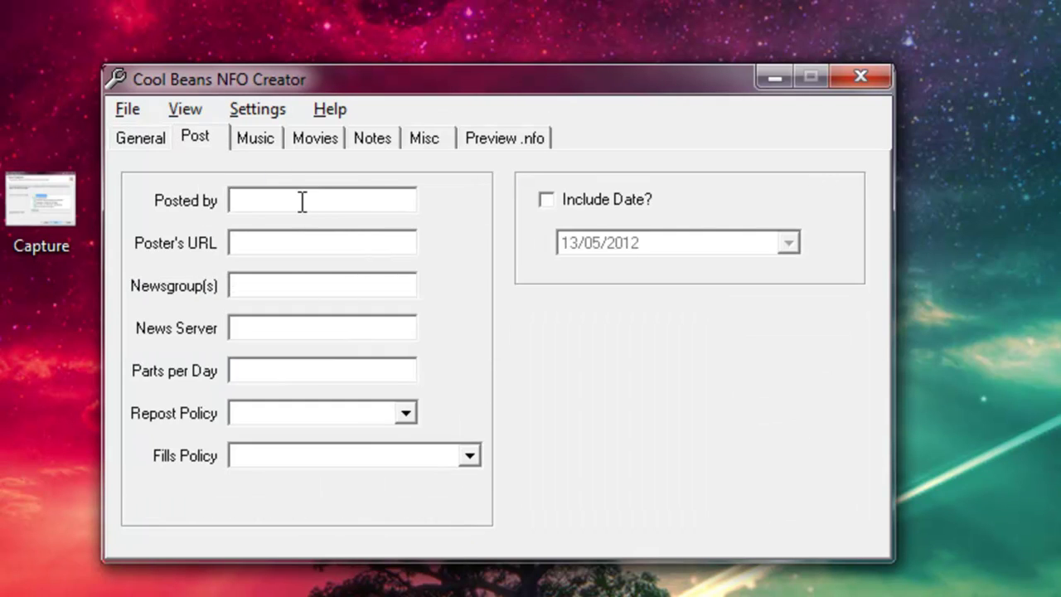
pyautogui.write('KrazyTut0')
pyautogui.press('Tab')
pyautogui.write('http://')
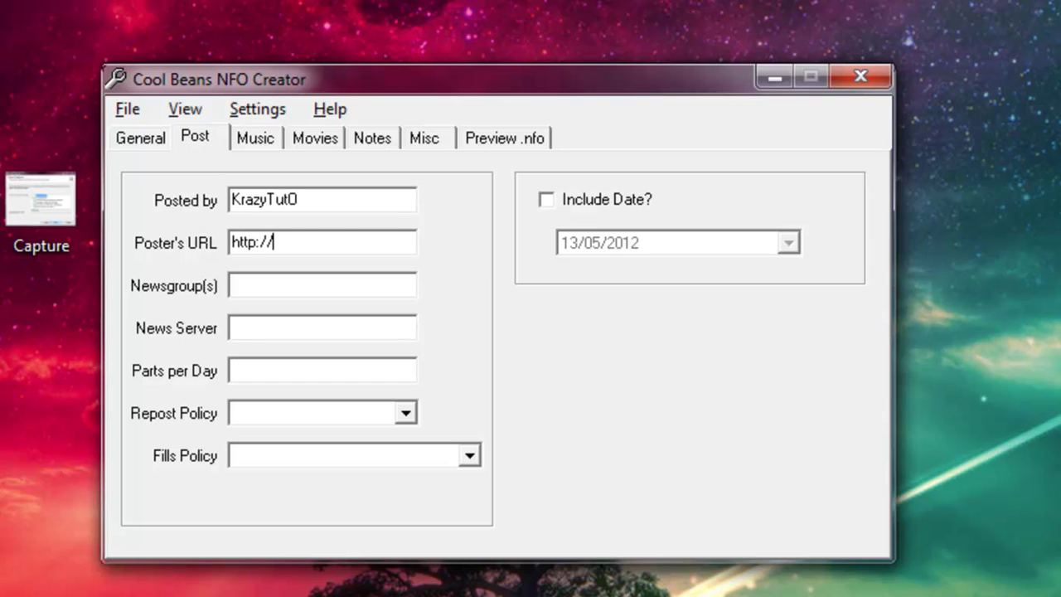
pyautogui.write('youtube.com/KrazyTut0')
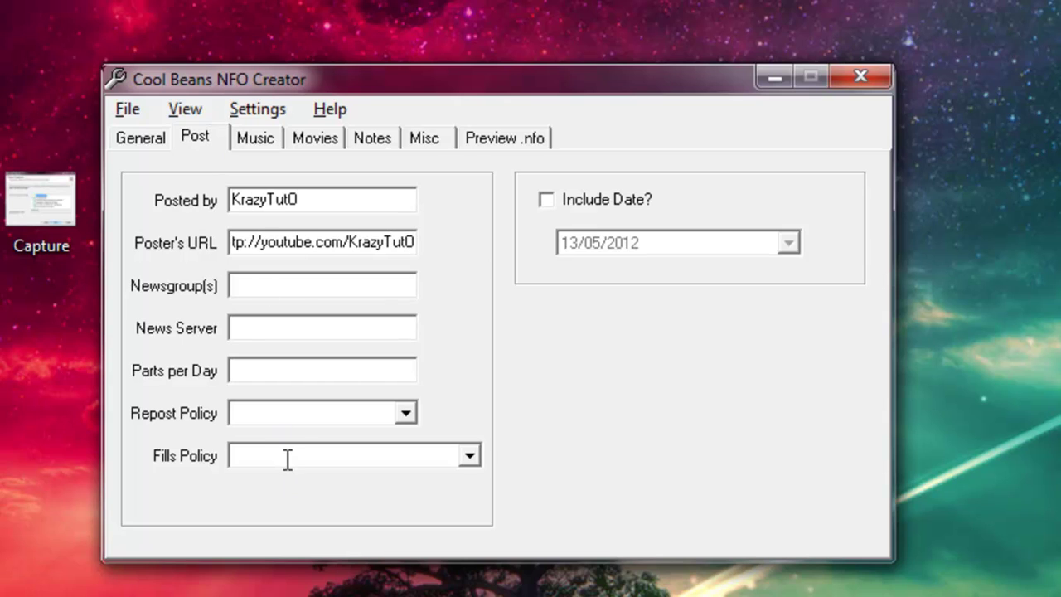
pyautogui.click(470, 455)
pyautogui.click(273, 512)
# Fill music details: MP+, AltoMP3 Maker, AudioCatalyst, title 'Hehehe', artist 'lol', album 'mouhaha', Alternative.
pyautogui.click(255, 138)
pyautogui.moveTo(427, 201); pyautogui.dragTo(398, 249)
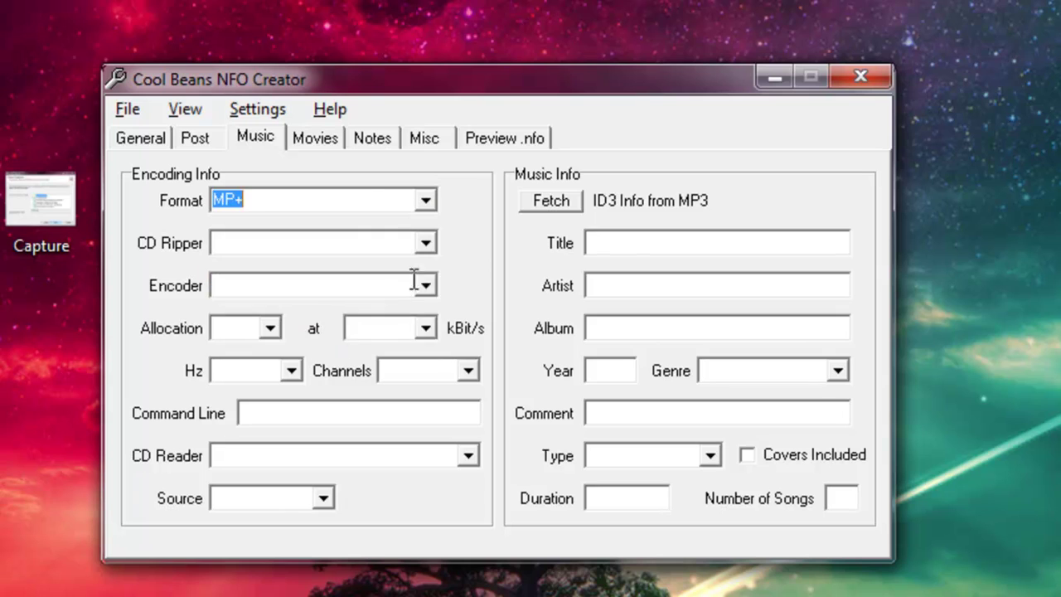
pyautogui.moveTo(425, 286); pyautogui.dragTo(348, 307)
pyautogui.moveTo(425, 242); pyautogui.dragTo(331, 257)
pyautogui.click(635, 243)
pyautogui.write('Hehehe')
pyautogui.click(690, 286)
pyautogui.write('lol')
pyautogui.press('Tab')
pyautogui.write('mouhaha')
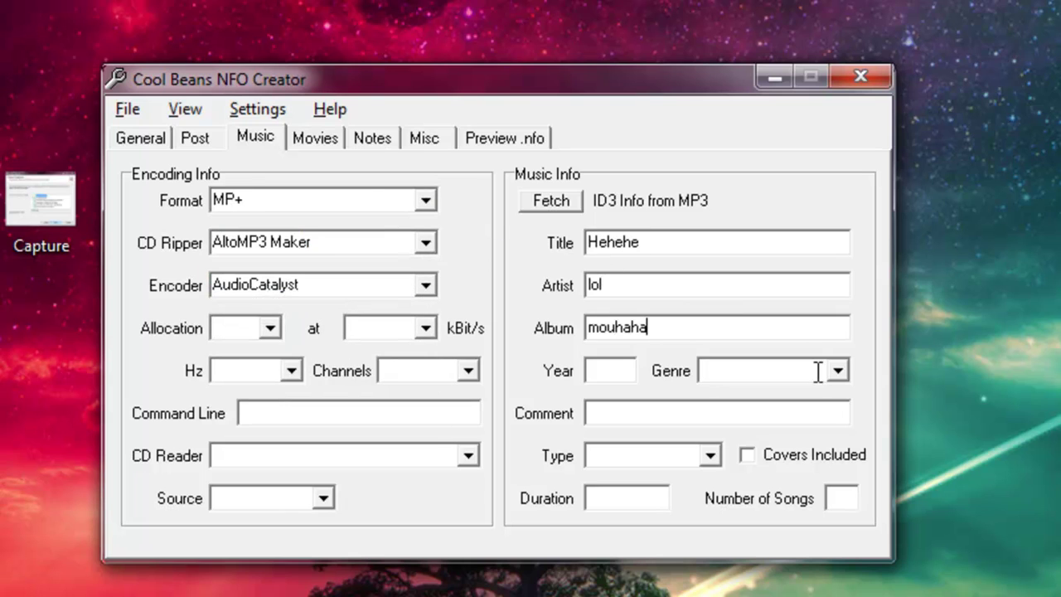
pyautogui.click(837, 370)
# Set movie details: DivX ;-) format, source Other (specify), NTSC original, genre Adventure.
pyautogui.click(315, 138)
pyautogui.click(377, 200)
pyautogui.click(362, 284)
pyautogui.click(410, 371)
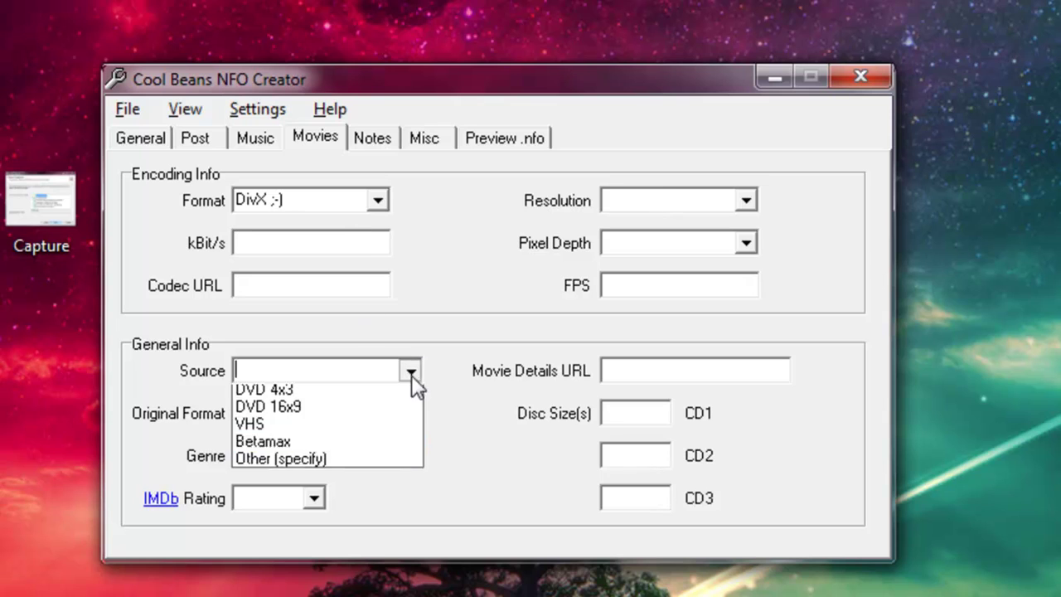
pyautogui.click(332, 521)
pyautogui.click(411, 413)
pyautogui.click(331, 432)
pyautogui.click(398, 456)
pyautogui.click(282, 493)
# Enable release notes 'This is a test !!!' with install notes 'Yey waddupp youtube ;)'.
pyautogui.click(373, 138)
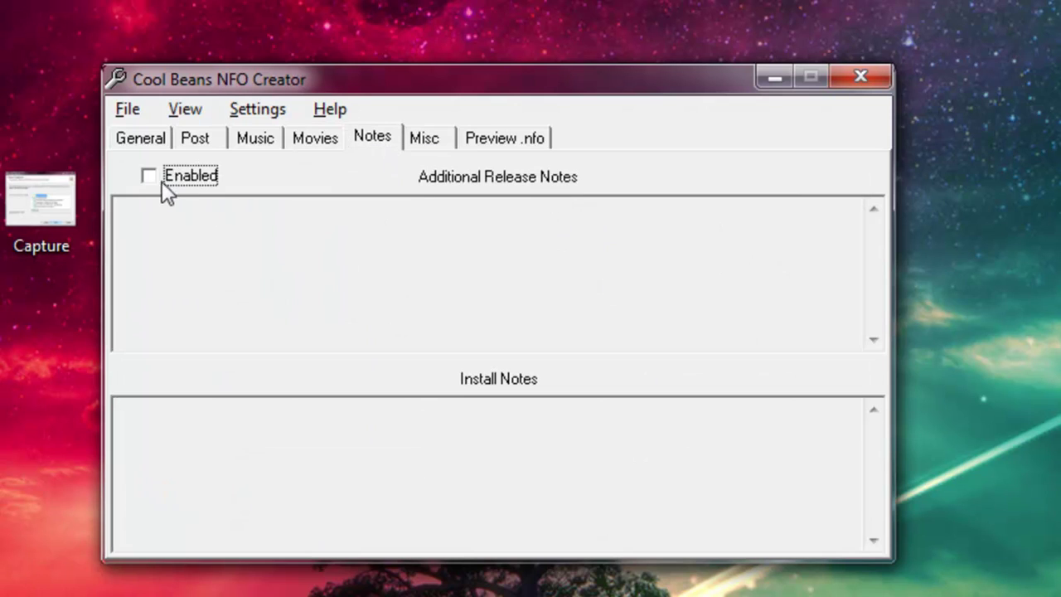
pyautogui.click(151, 176)
pyautogui.write('This is a  test !!!')
pyautogui.press('Tab')
pyautogui.write('Yey w')
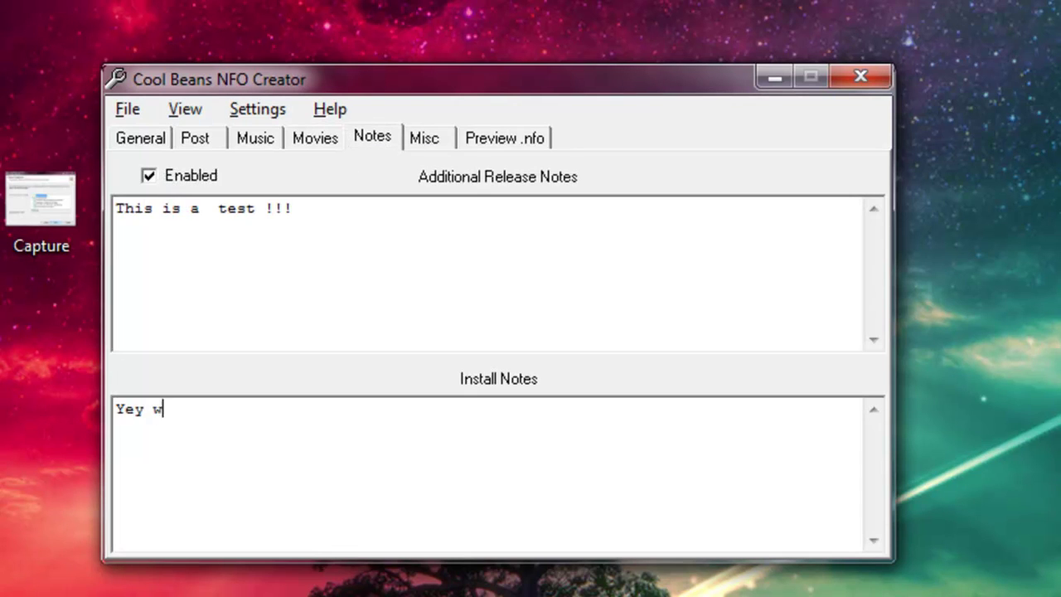
pyautogui.write('addupp youtube ;)')
pyautogui.click(425, 138)
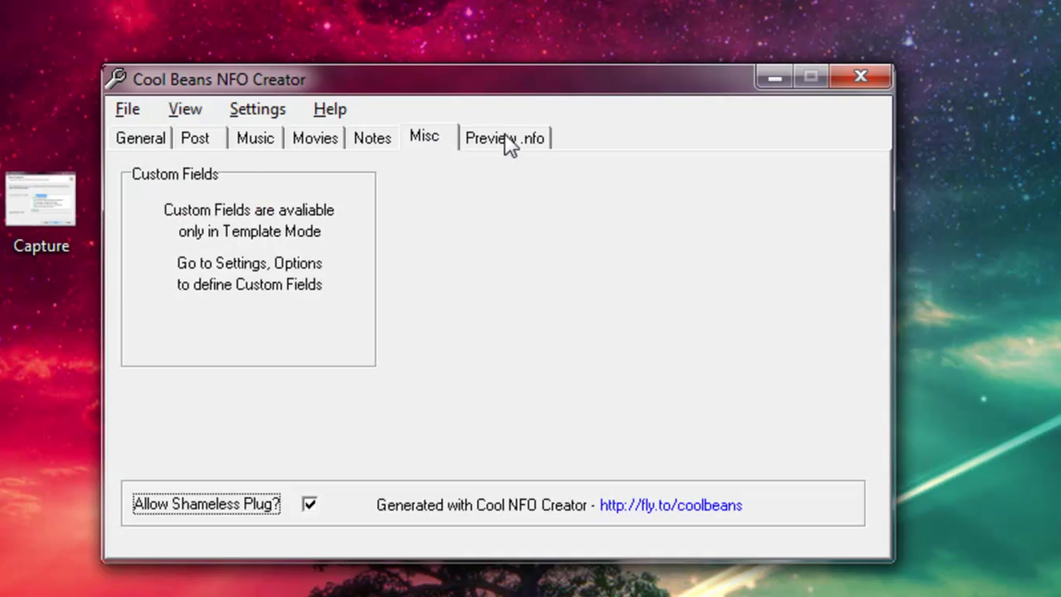
# Preview the generated NFO and scroll from its header down to the credit line and back.
pyautogui.click(505, 140)
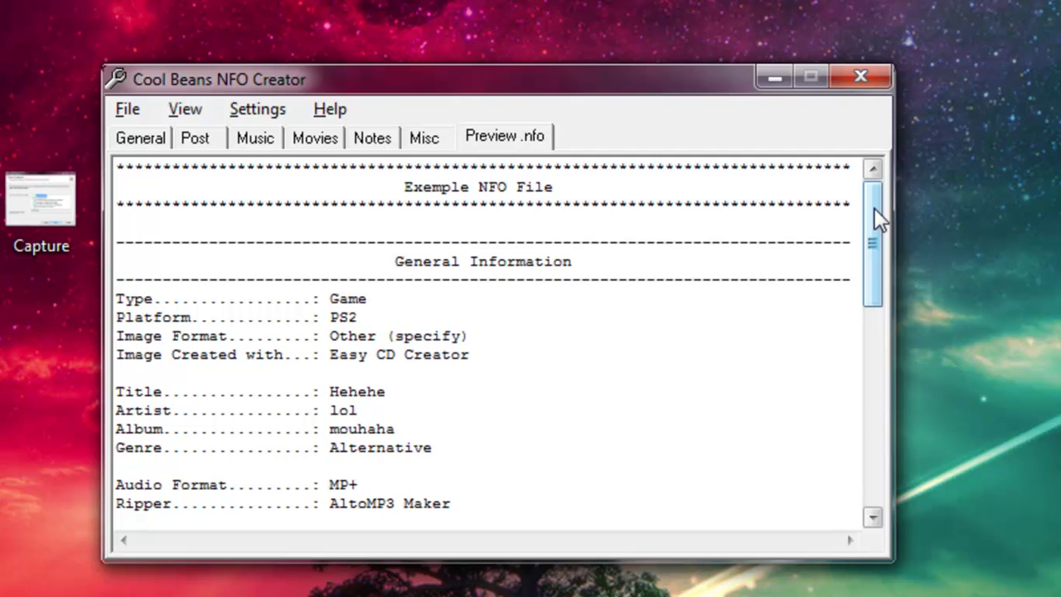
pyautogui.moveTo(874, 208)
pyautogui.mouseDown()
pyautogui.moveTo(864, 435)
pyautogui.moveTo(896, 199)
pyautogui.moveTo(864, 449)
pyautogui.mouseUp()
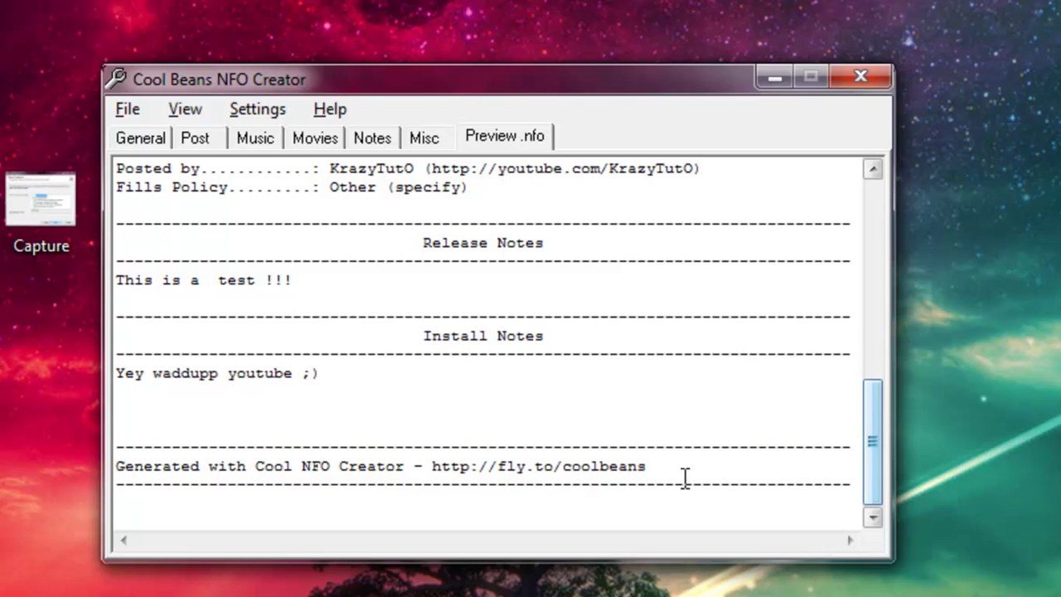
pyautogui.moveTo(870, 442); pyautogui.dragTo(891, 207)
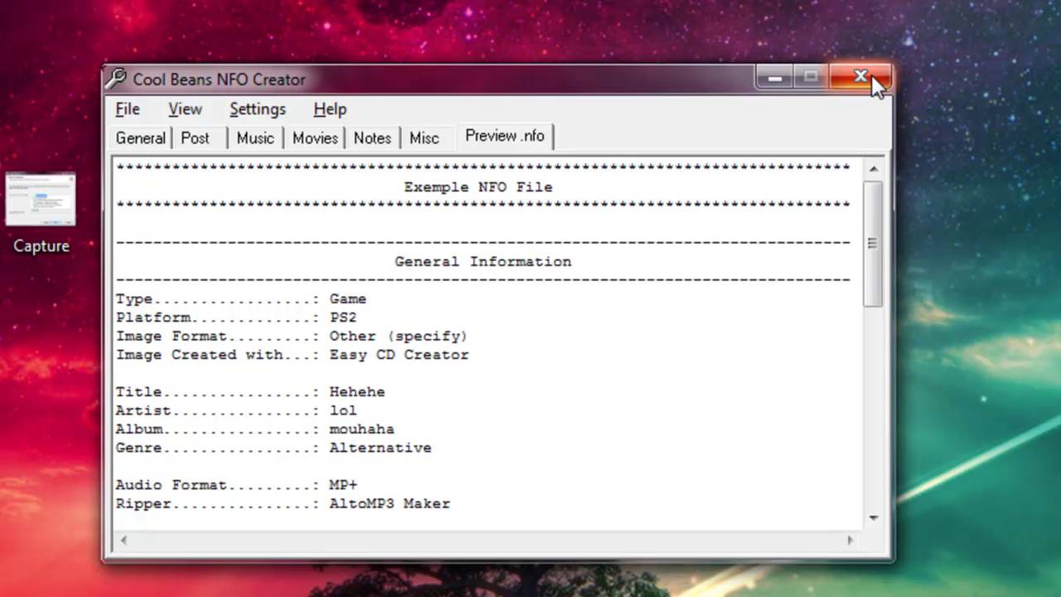
# Save As an NFO file named 'Exemple NFO File' on the desktop.
pyautogui.click(129, 108)
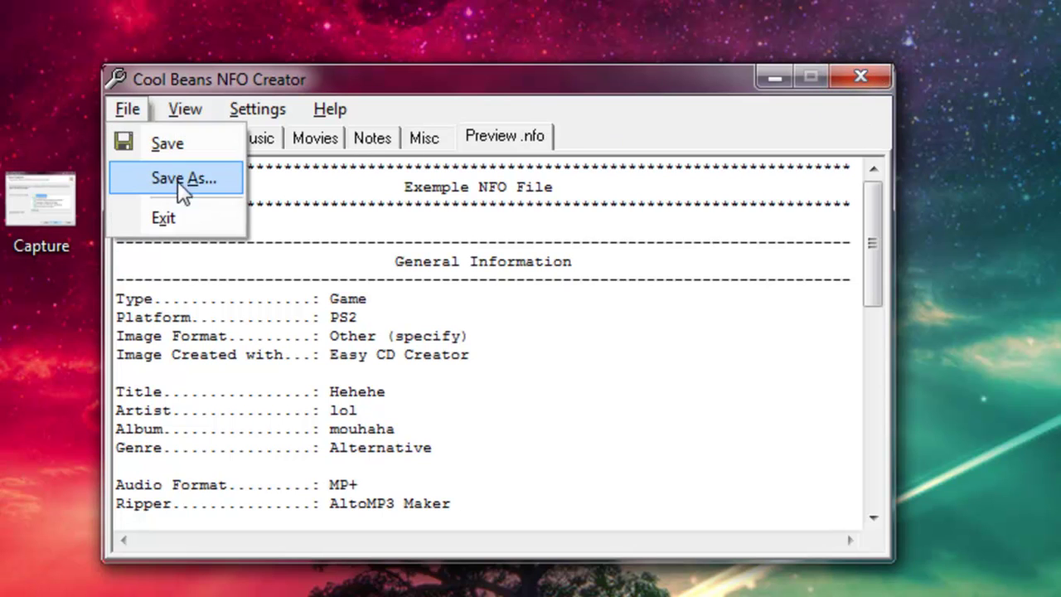
pyautogui.click(172, 146)
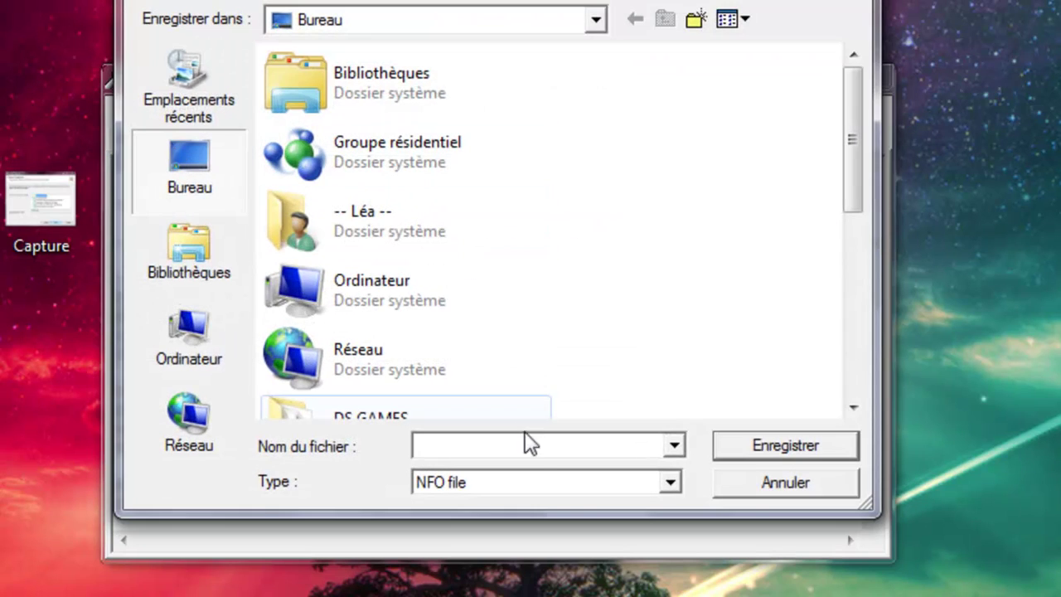
pyautogui.click(670, 482)
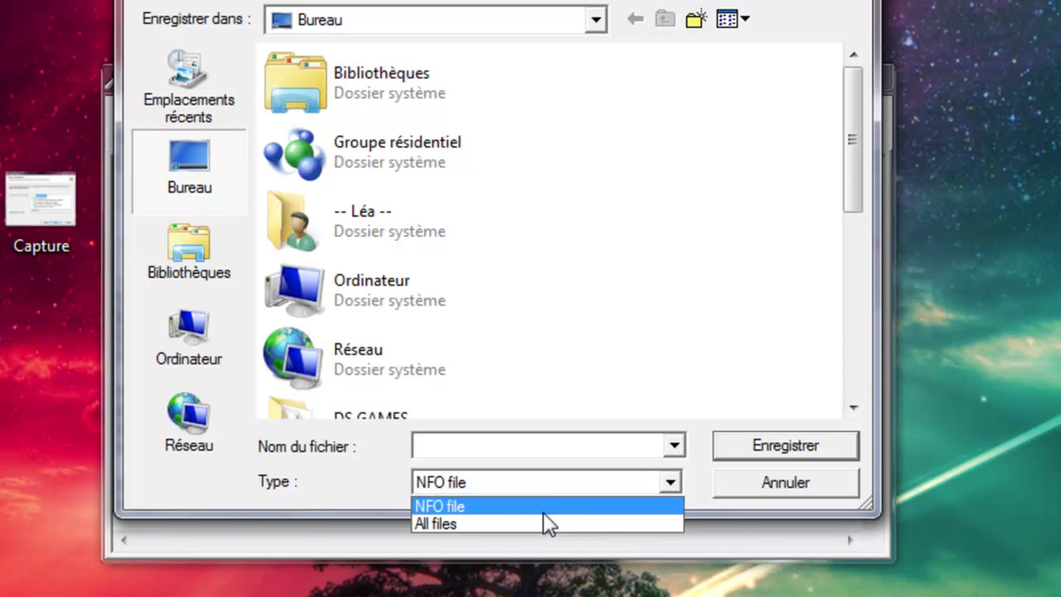
pyautogui.click(539, 504)
pyautogui.click(502, 439)
pyautogui.write('Ex')
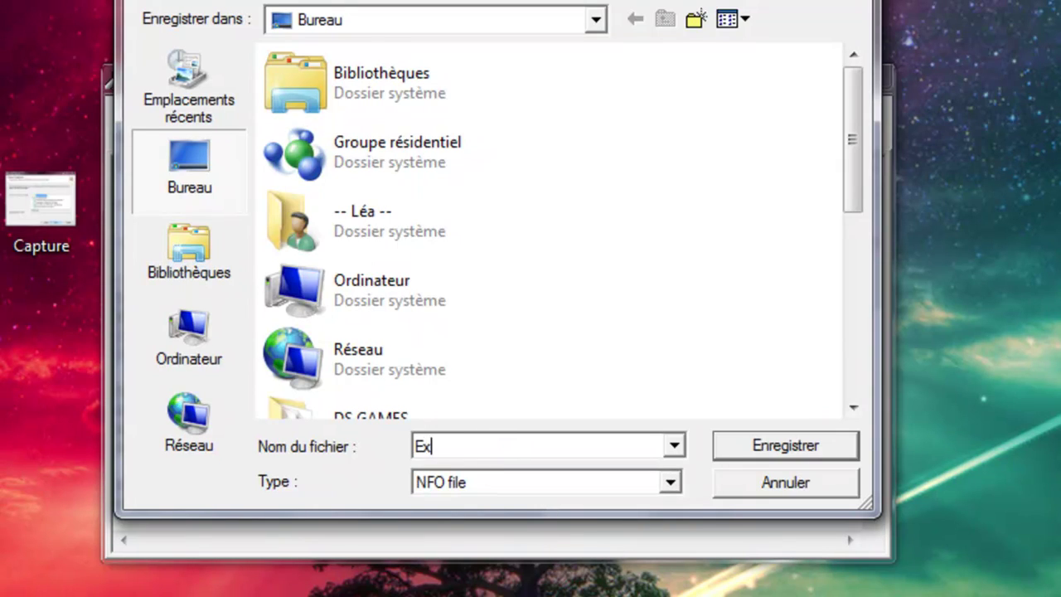
pyautogui.write('mp')
pyautogui.press('BackSpace')
pyautogui.write('e')
pyautogui.press('BackSpace')
pyautogui.press('BackSpace')
pyautogui.write('emp')
pyautogui.write('le NFO File')
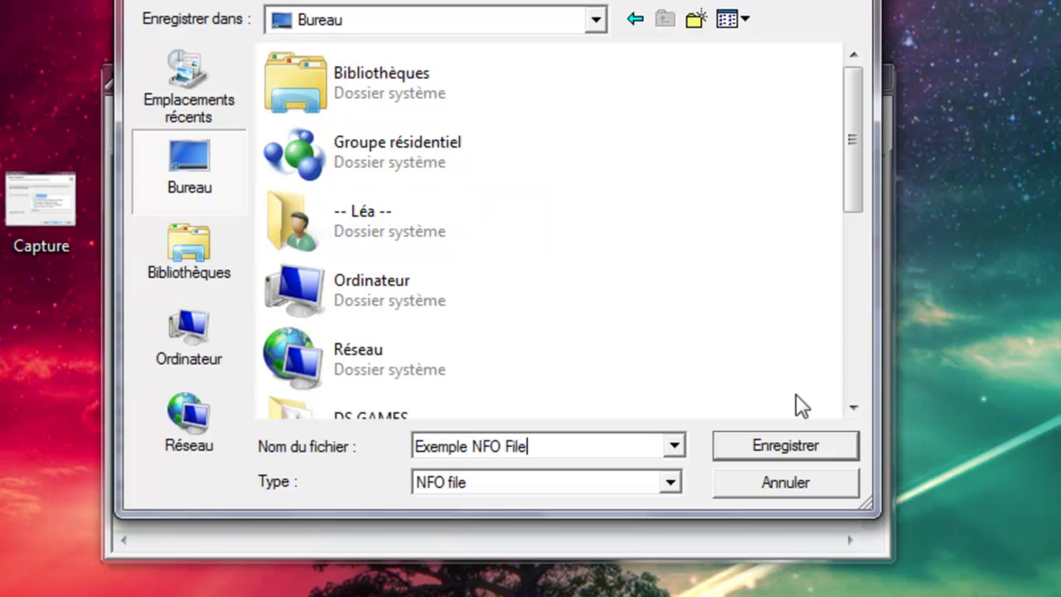
pyautogui.click(786, 445)
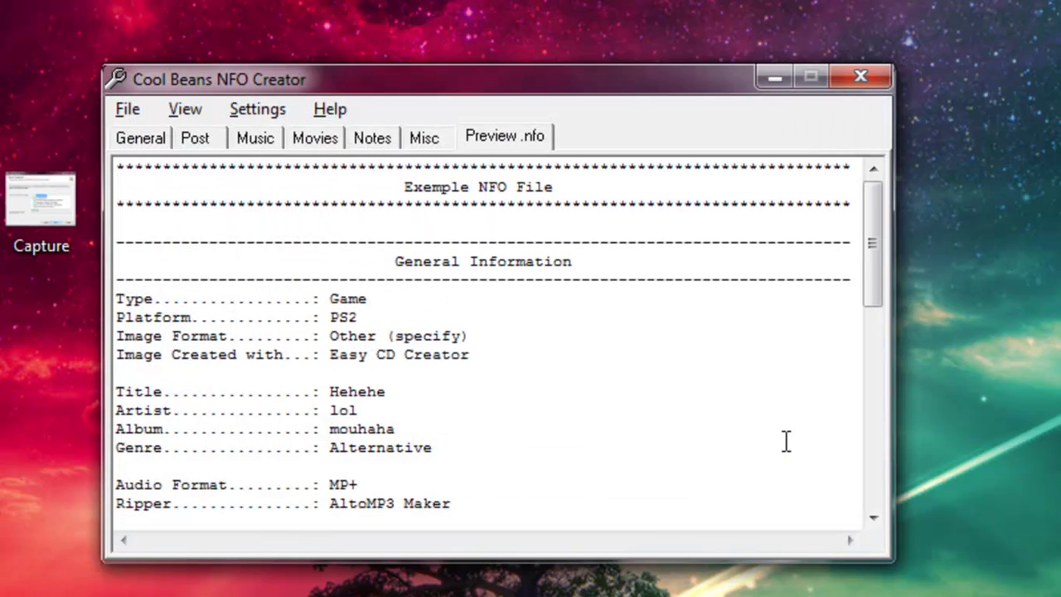
# Close Cool Beans NFO Creator and move the Exemple NFO File icon beside the shortcuts.
pyautogui.click(869, 87)
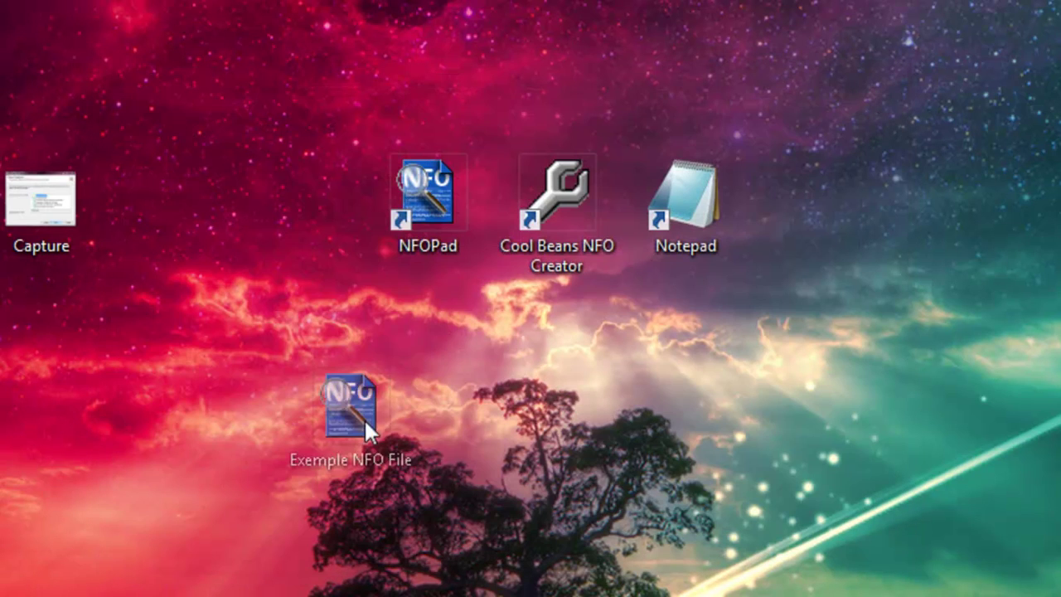
pyautogui.moveTo(364, 418); pyautogui.dragTo(405, 399)
pyautogui.moveTo(510, 297)
pyautogui.mouseDown()
pyautogui.moveTo(526, 360)
pyautogui.moveTo(490, 388)
pyautogui.moveTo(563, 361)
pyautogui.mouseUp()
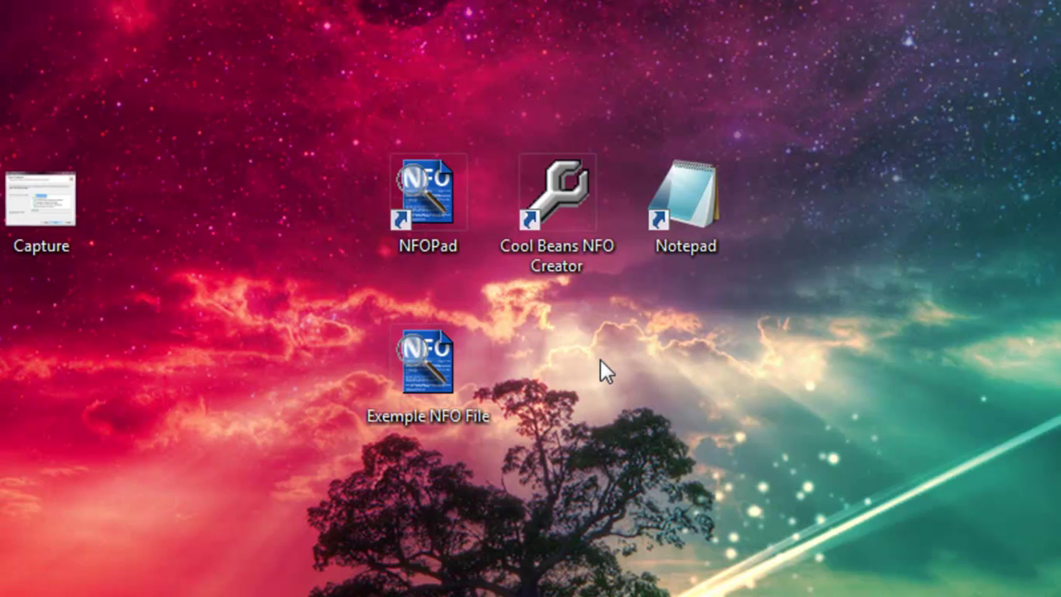
pyautogui.click(452, 337)
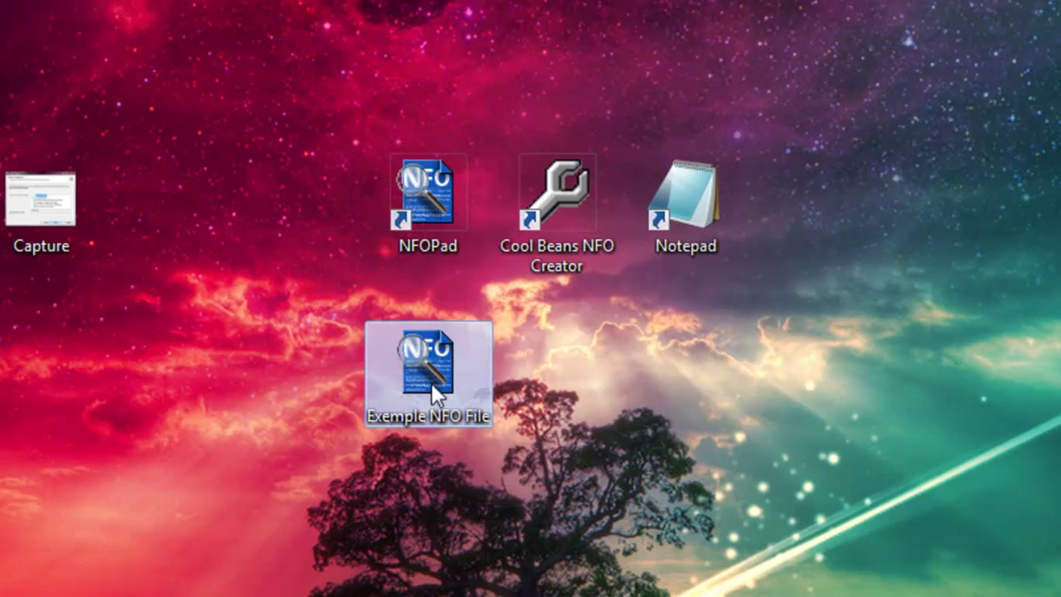
pyautogui.moveTo(431, 382); pyautogui.dragTo(329, 222)
# Open Exemple NFO File in a maximized NFOPad window and scroll through its text.
pyautogui.doubleClick(301, 199)
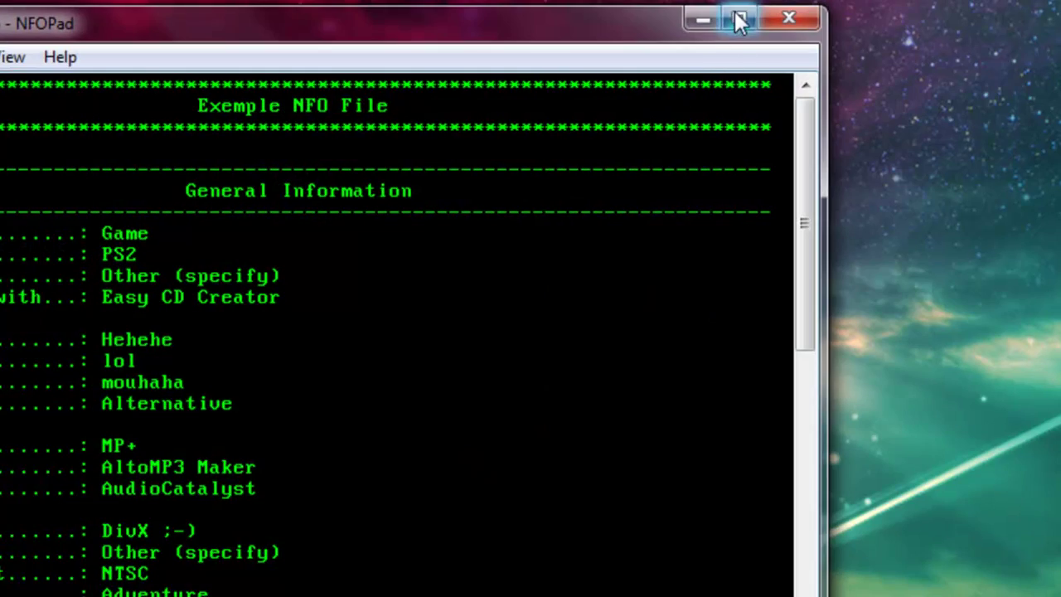
pyautogui.click(739, 17)
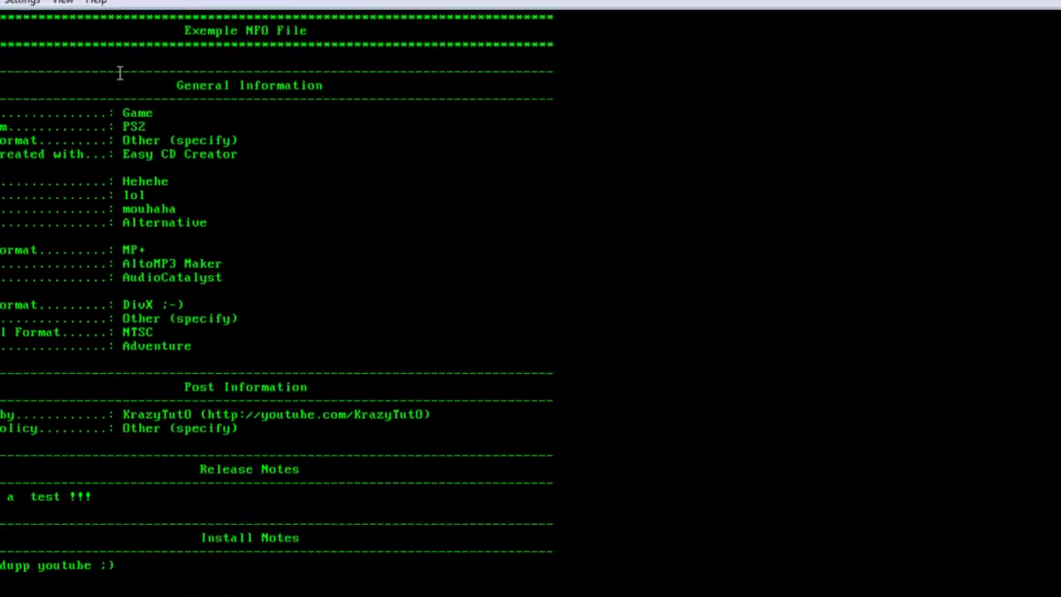
pyautogui.click(722, 319)
pyautogui.scroll(-2, 588, 262)
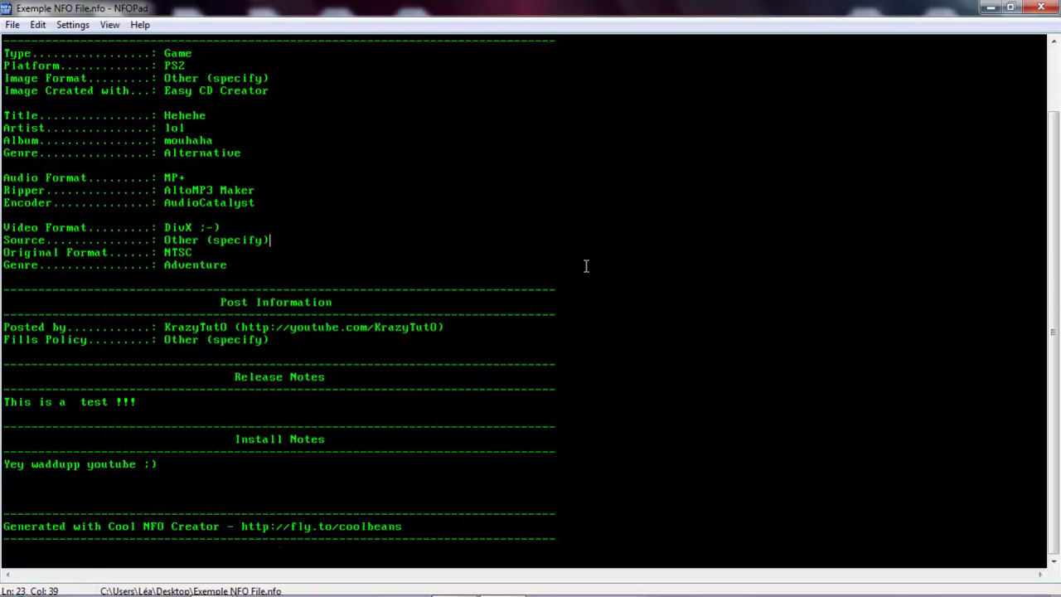
pyautogui.scroll(2, 583, 264)
# In NFOPad's Fonts and colors options, set the NFO text and background colours to white.
pyautogui.click(71, 25)
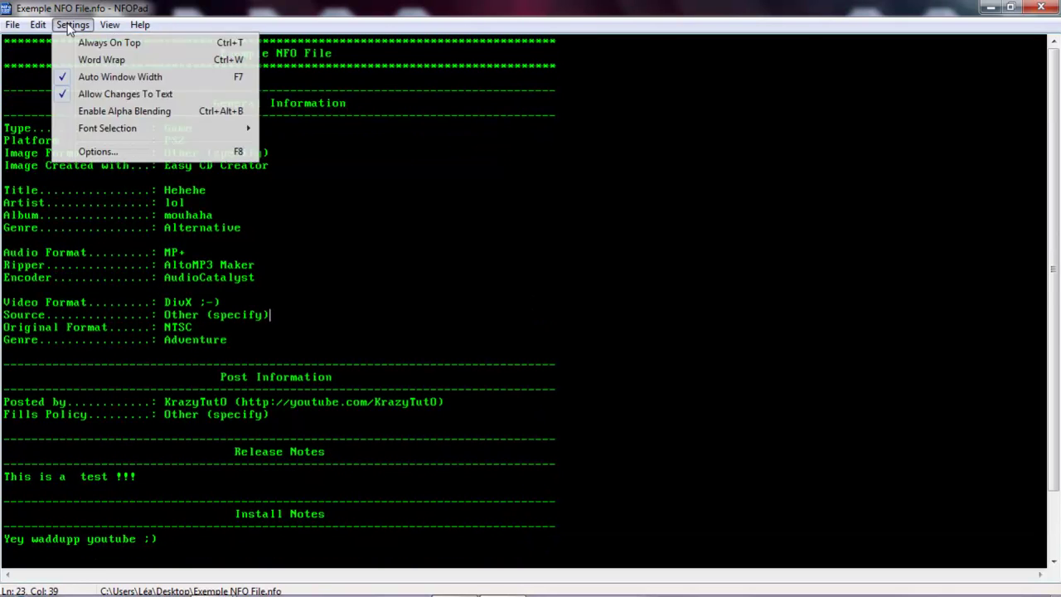
pyautogui.click(116, 150)
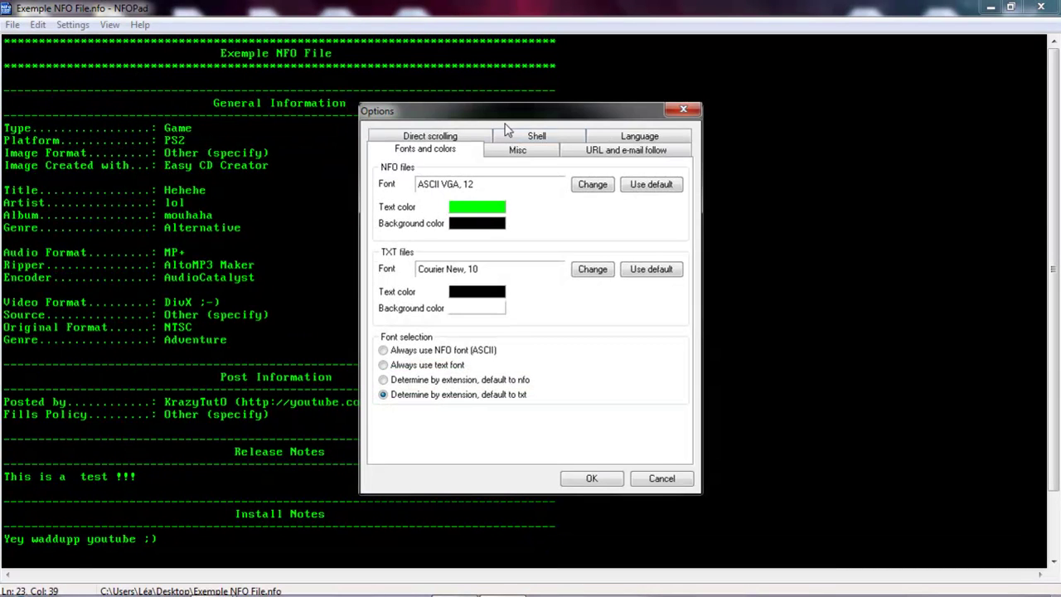
pyautogui.moveTo(506, 126); pyautogui.dragTo(743, 83)
pyautogui.click(703, 166)
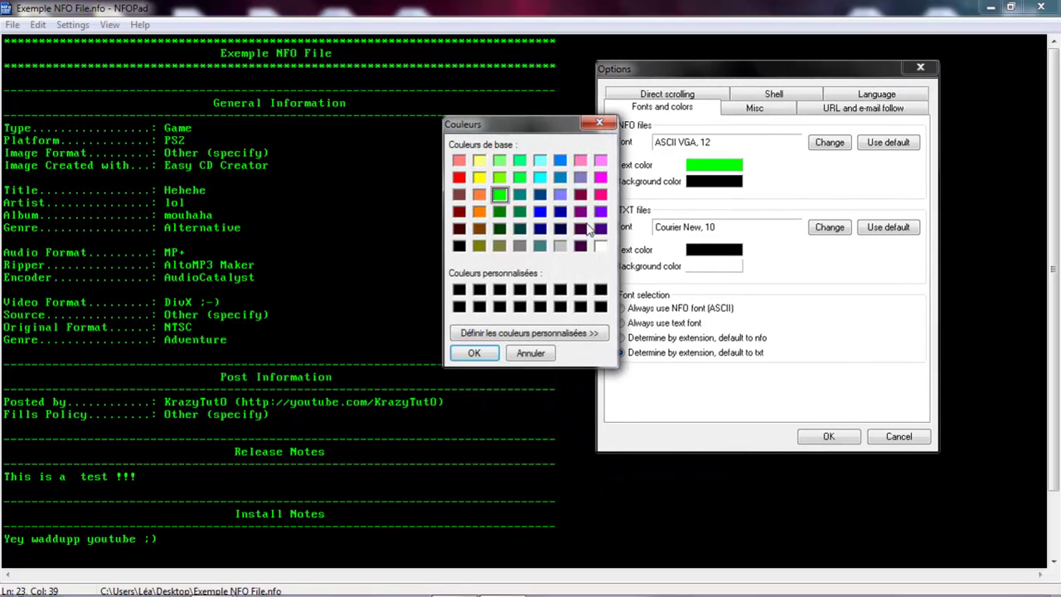
pyautogui.click(601, 247)
pyautogui.click(475, 353)
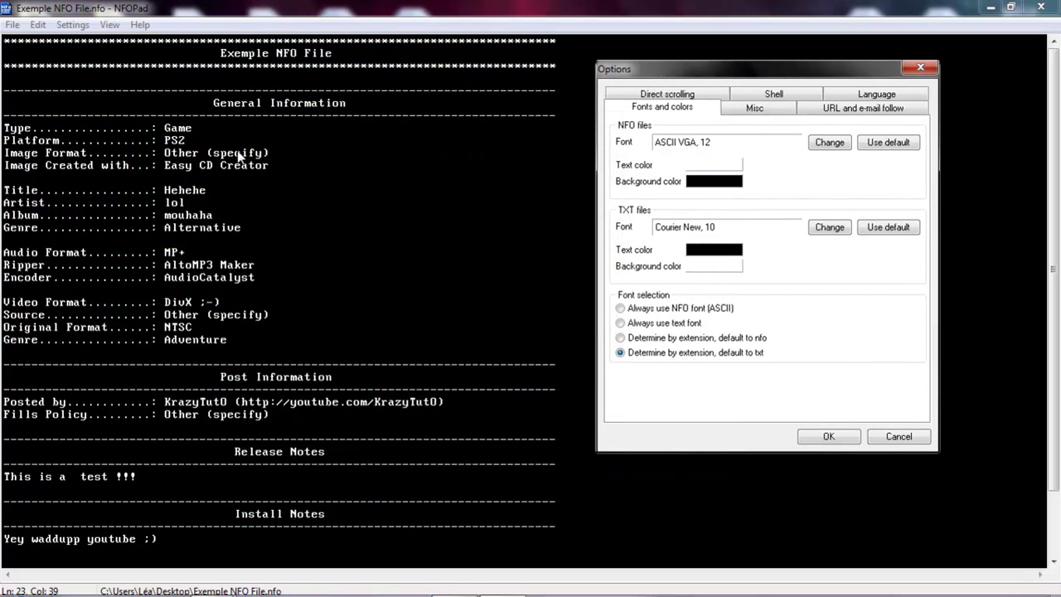
pyautogui.click(710, 183)
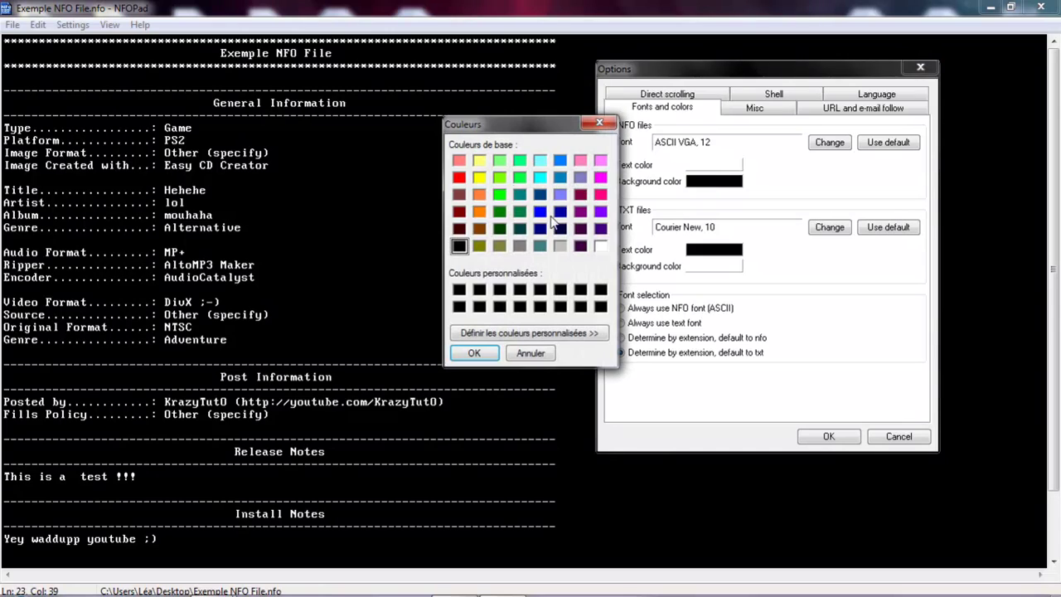
pyautogui.click(603, 247)
pyautogui.click(475, 354)
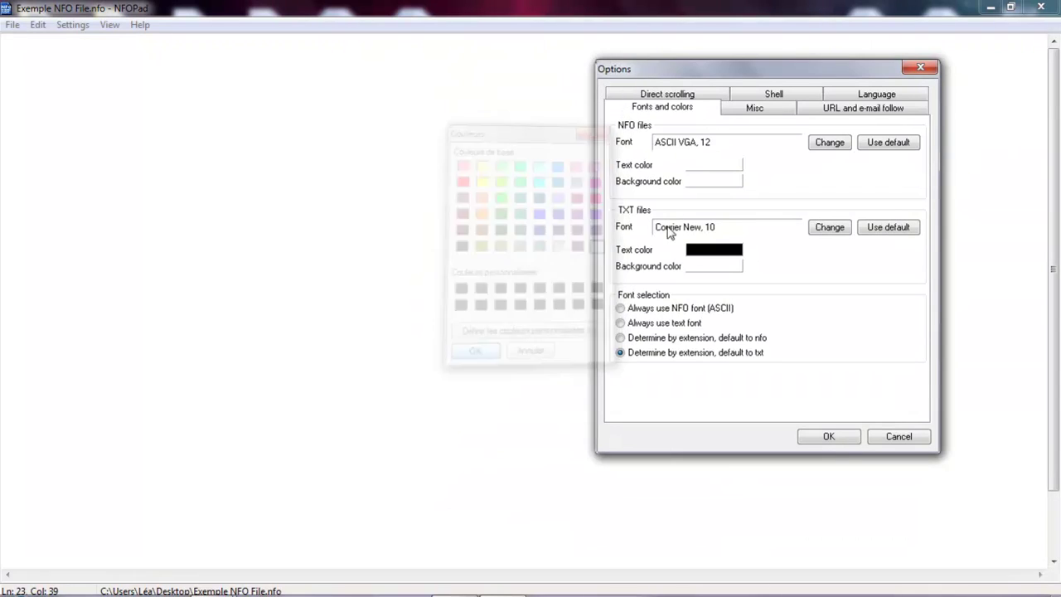
# Change the NFO text colour to black and keep font selection by file extension.
pyautogui.click(697, 170)
pyautogui.click(458, 289)
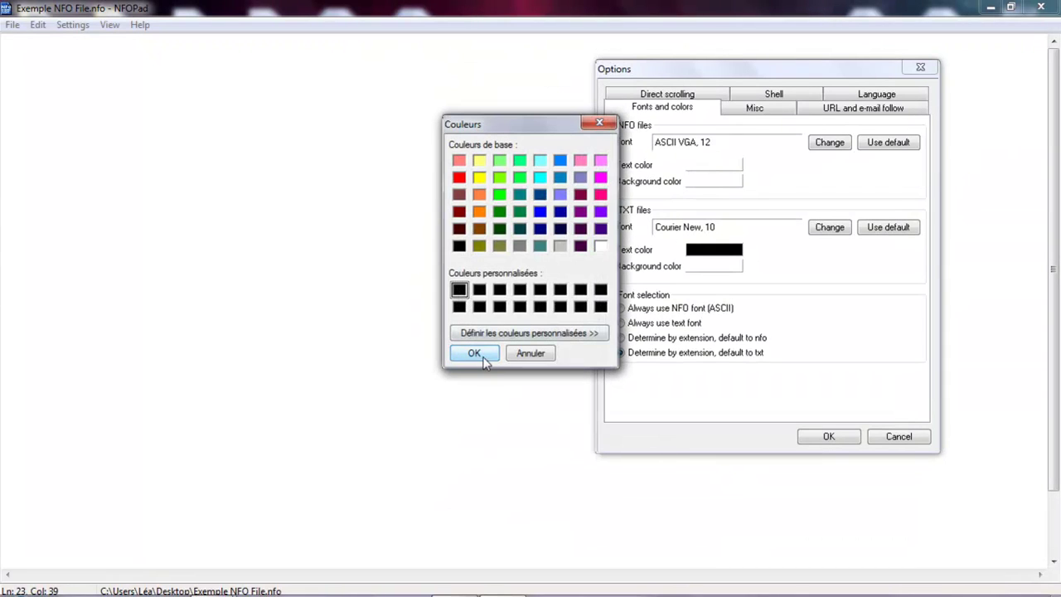
pyautogui.click(474, 353)
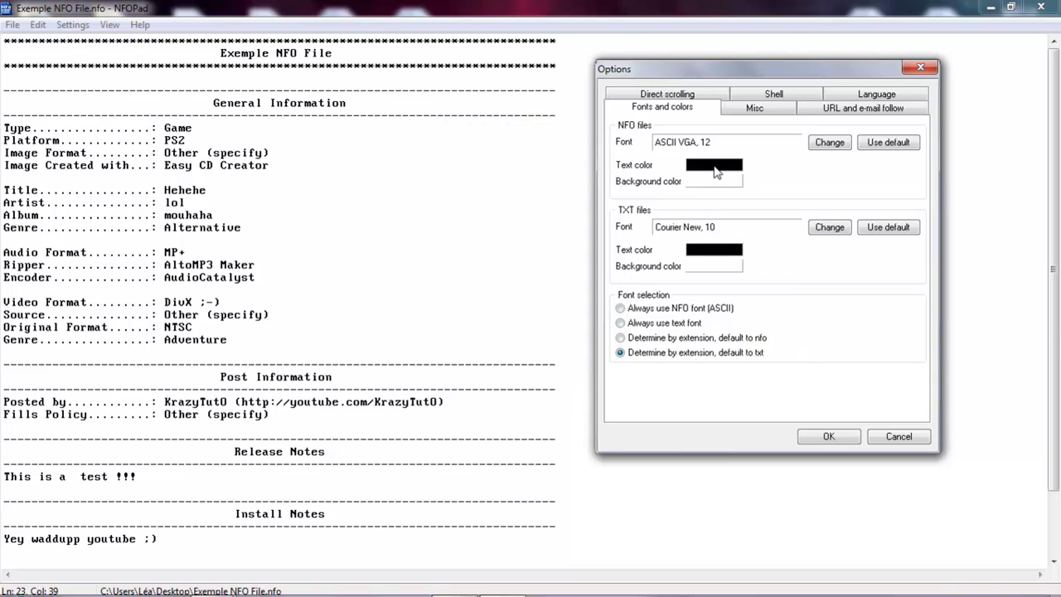
pyautogui.click(661, 309)
pyautogui.click(651, 353)
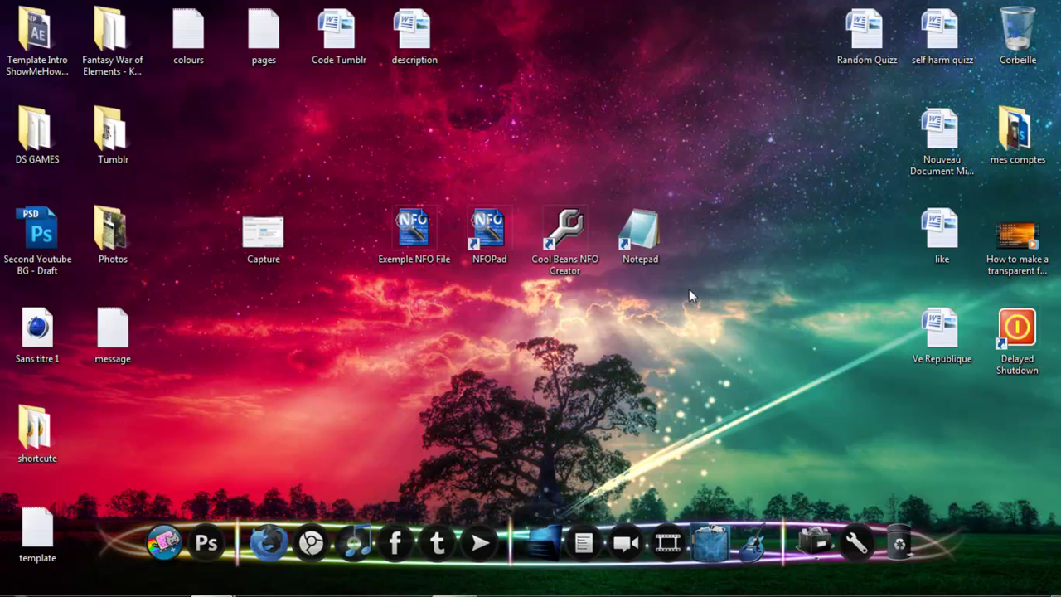
# Launch Notepad maximized and type 'This is a test'.
pyautogui.doubleClick(646, 247)
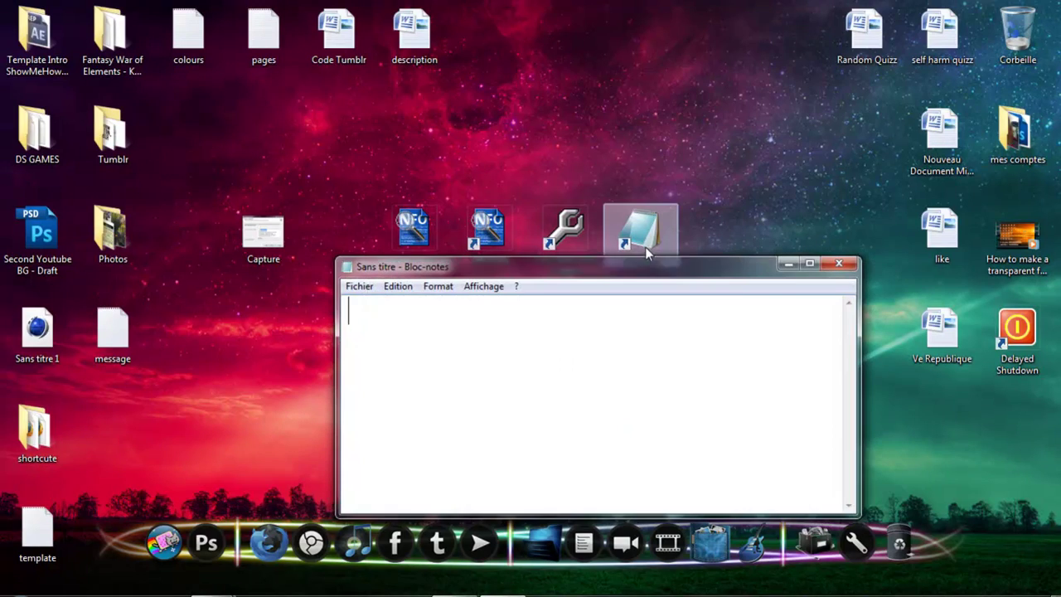
pyautogui.click(813, 268)
pyautogui.write('T')
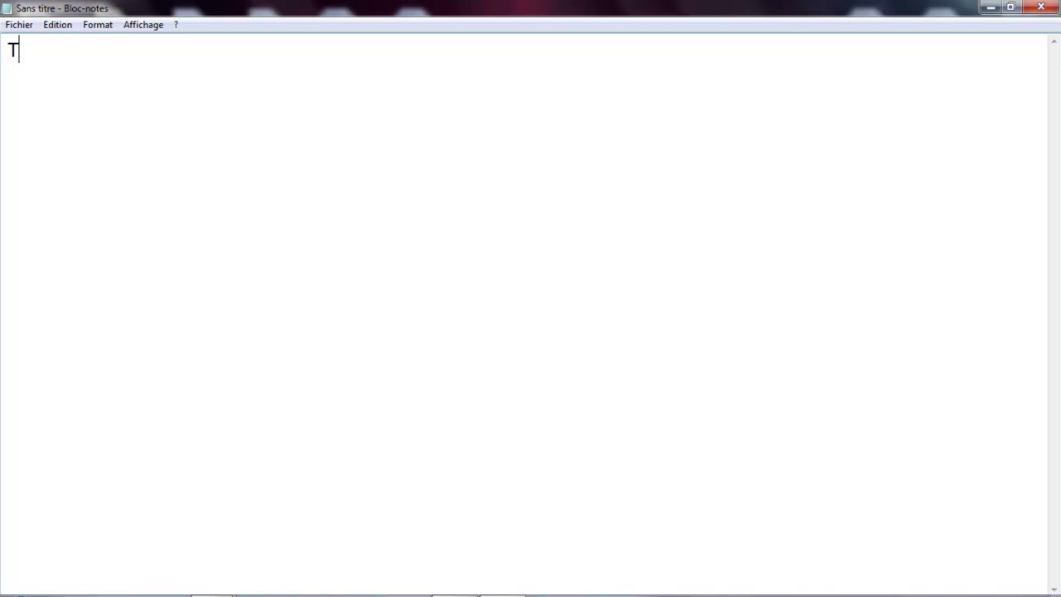
pyautogui.write('his is a test')
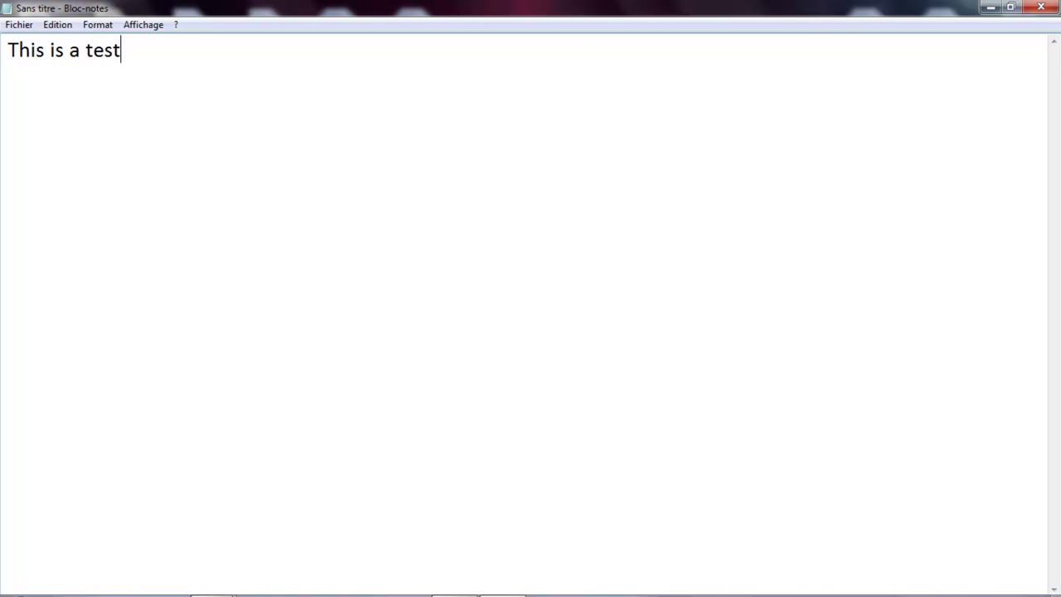
# Save the note as type 'Tous les fichiers' under the name 'Exemple NFO File2.nfo'.
pyautogui.click(18, 24)
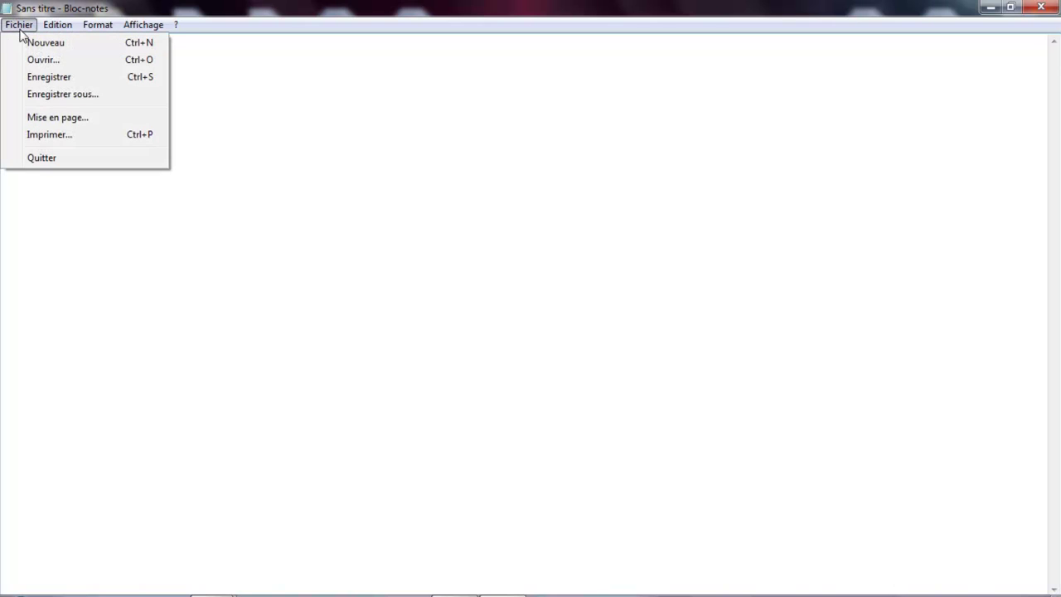
pyautogui.click(56, 79)
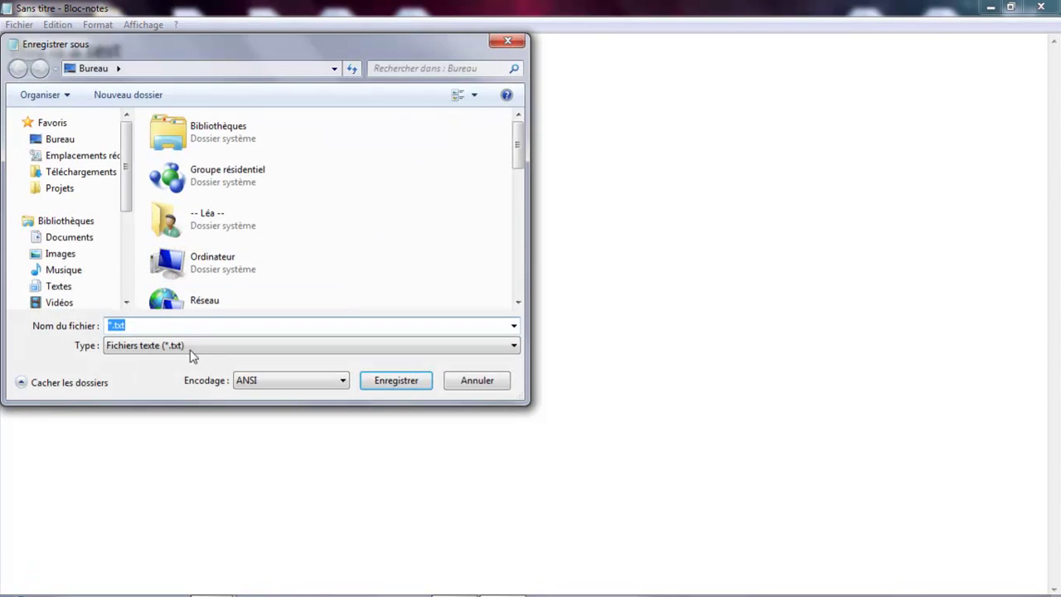
pyautogui.click(190, 349)
pyautogui.click(190, 372)
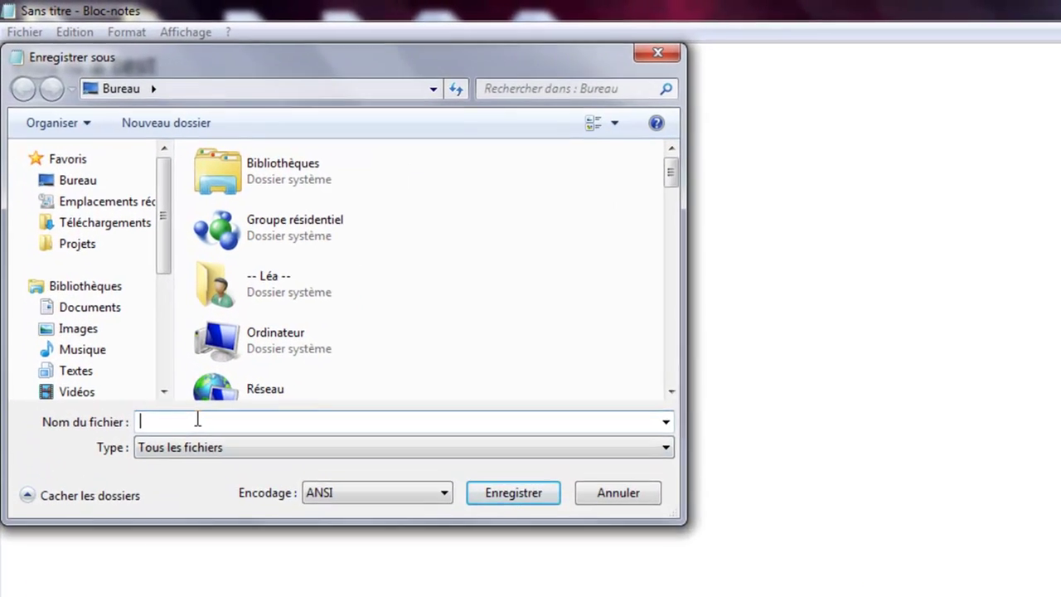
pyautogui.write('Exmp')
pyautogui.press('BackSpace')
pyautogui.press('BackSpace')
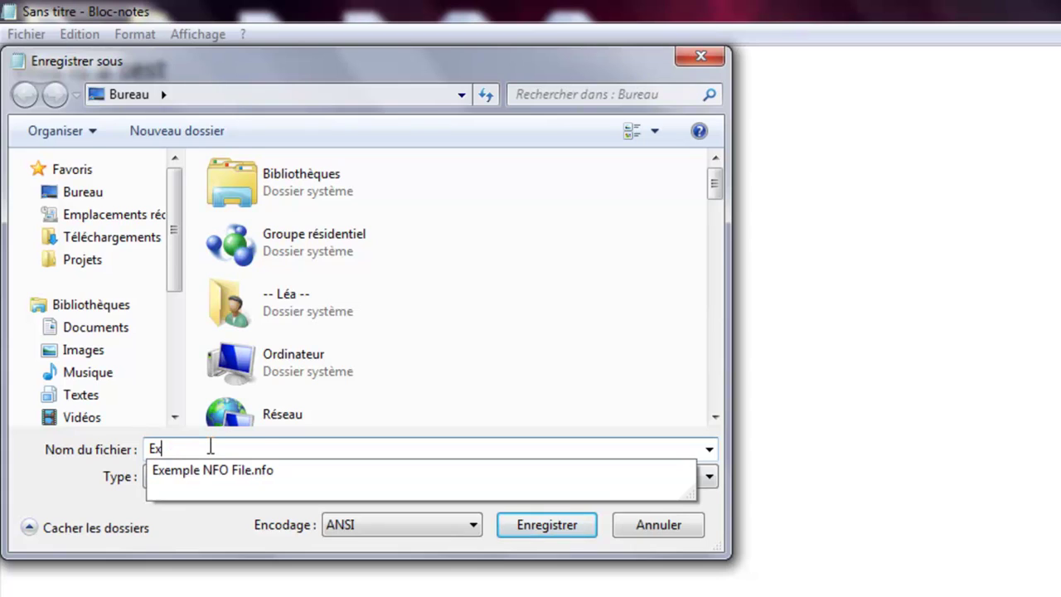
pyautogui.press('Down')
pyautogui.press('BackSpace')
pyautogui.press('BackSpace')
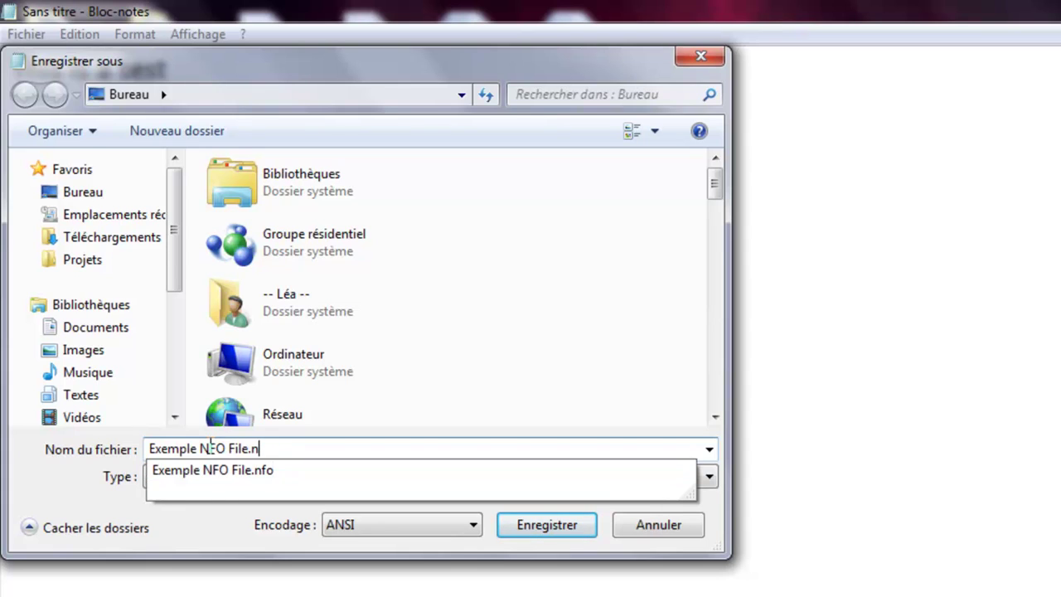
pyautogui.write('2')
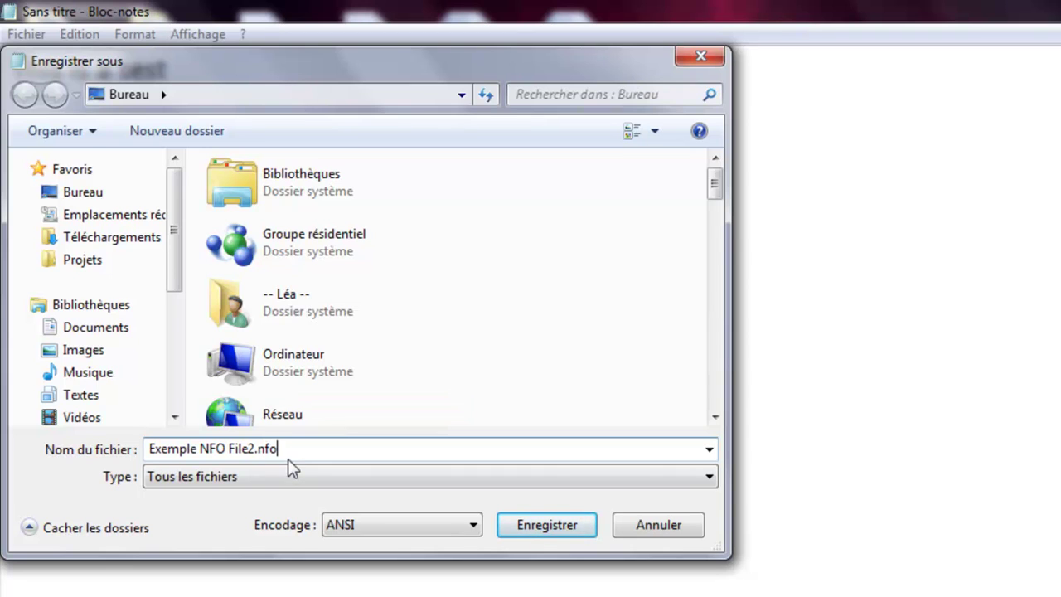
pyautogui.moveTo(278, 448); pyautogui.dragTo(253, 449)
pyautogui.click(323, 453)
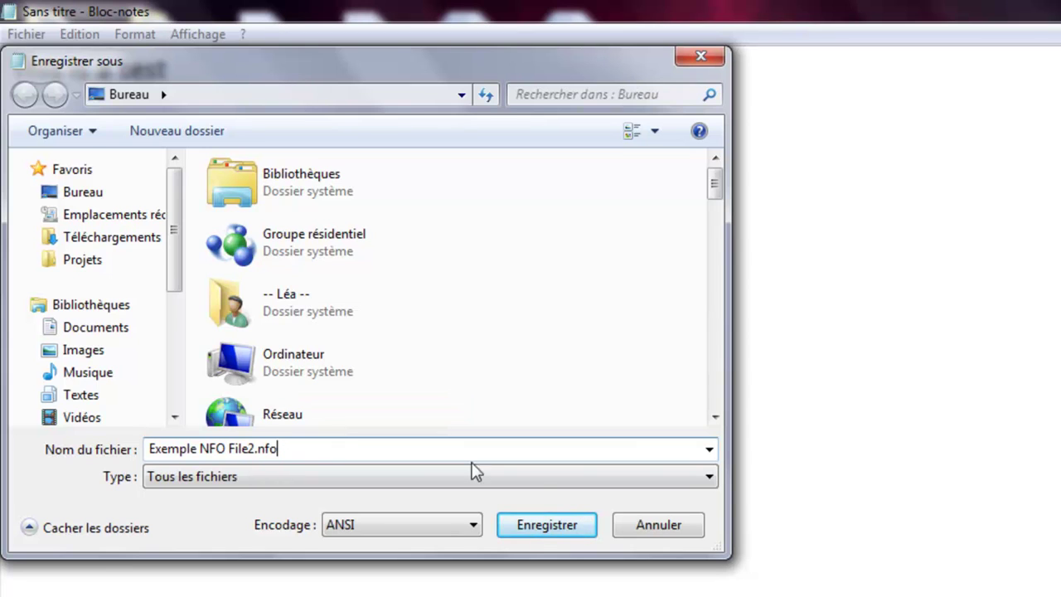
pyautogui.click(546, 524)
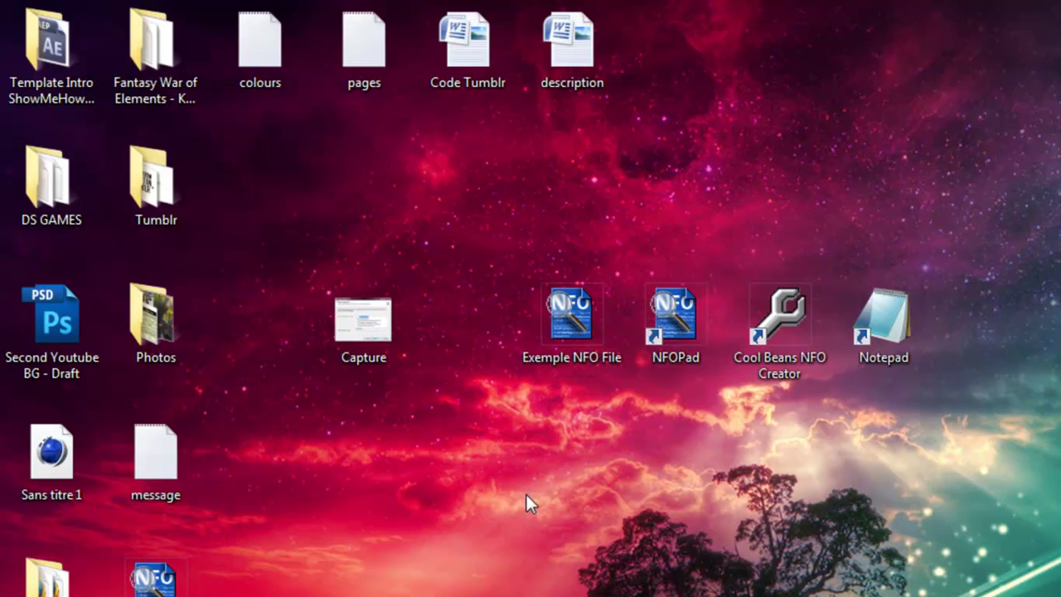
# View Exemple NFO File2 in NFOPad to check it reads 'This is a test'.
pyautogui.moveTo(155, 580); pyautogui.dragTo(977, 341)
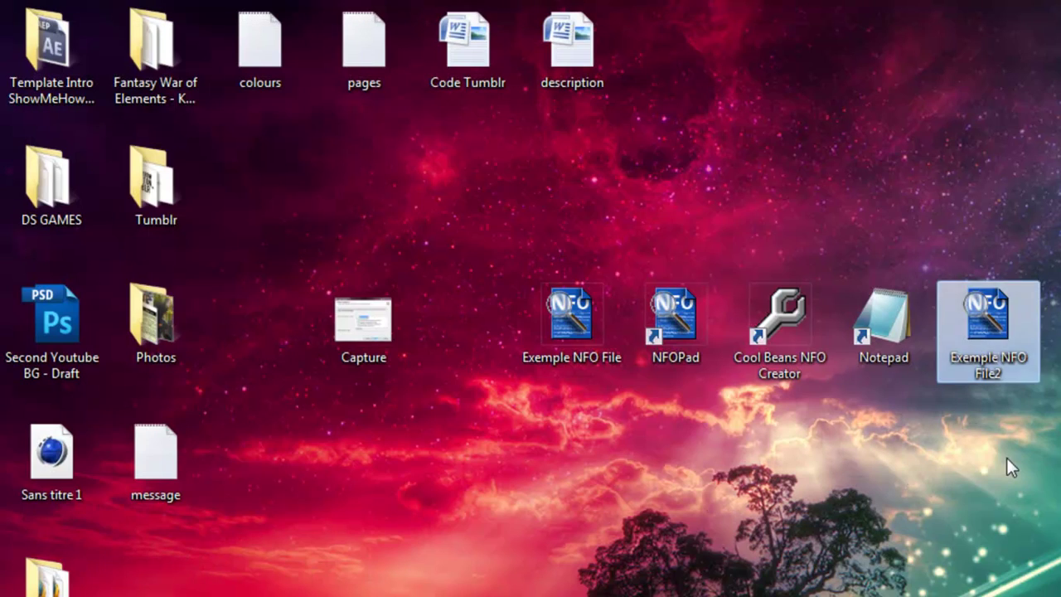
pyautogui.doubleClick(976, 333)
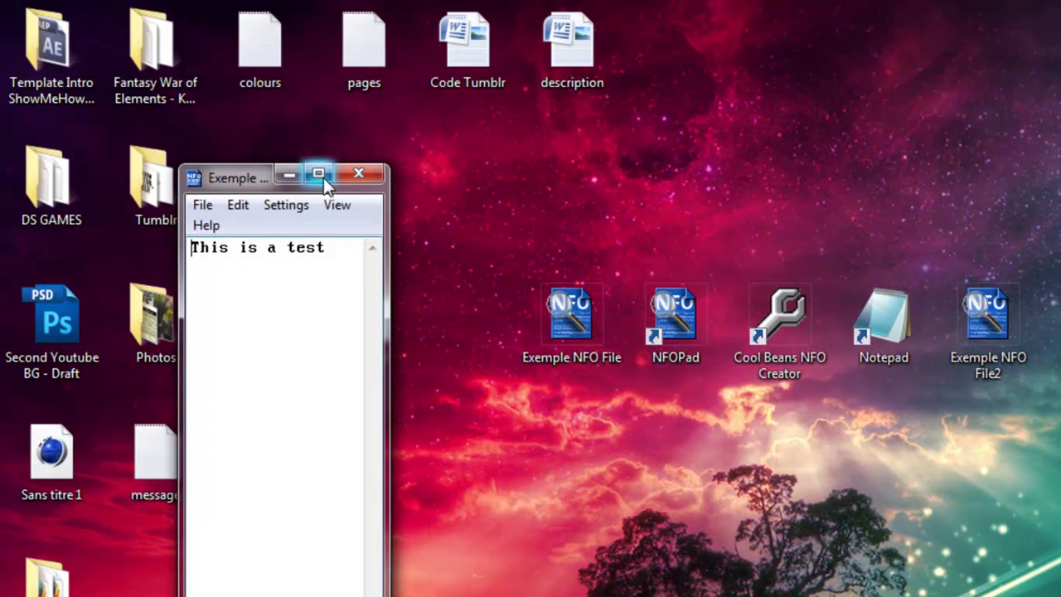
pyautogui.click(324, 177)
pyautogui.hotkey('ctrl', 'a')
pyautogui.press('Right')
pyautogui.click(1047, 6)
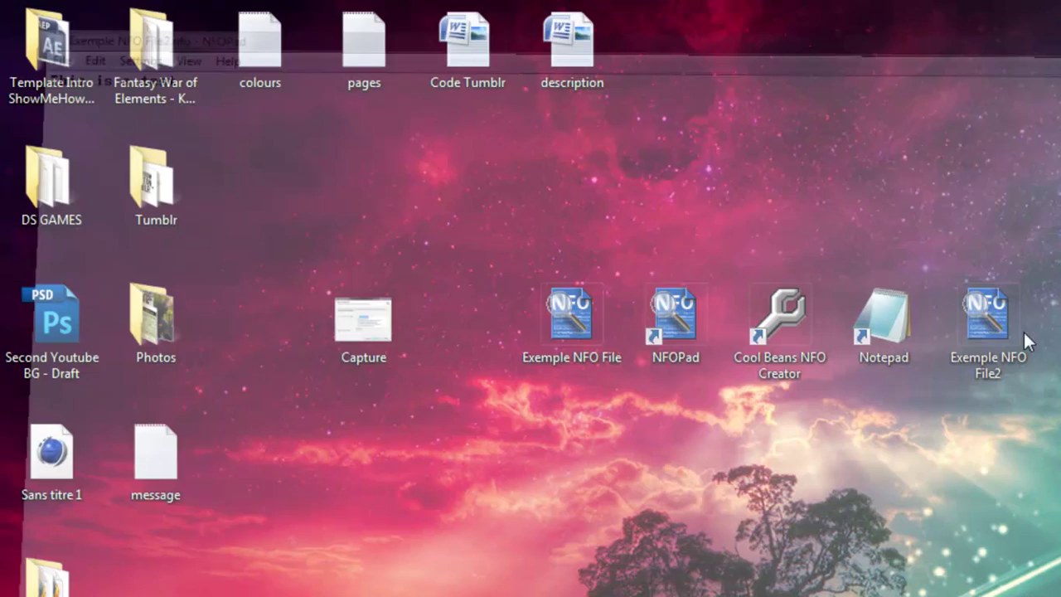
# Delete Exemple NFO File and Exemple NFO File2 to the Recycle Bin.
pyautogui.click(590, 350)
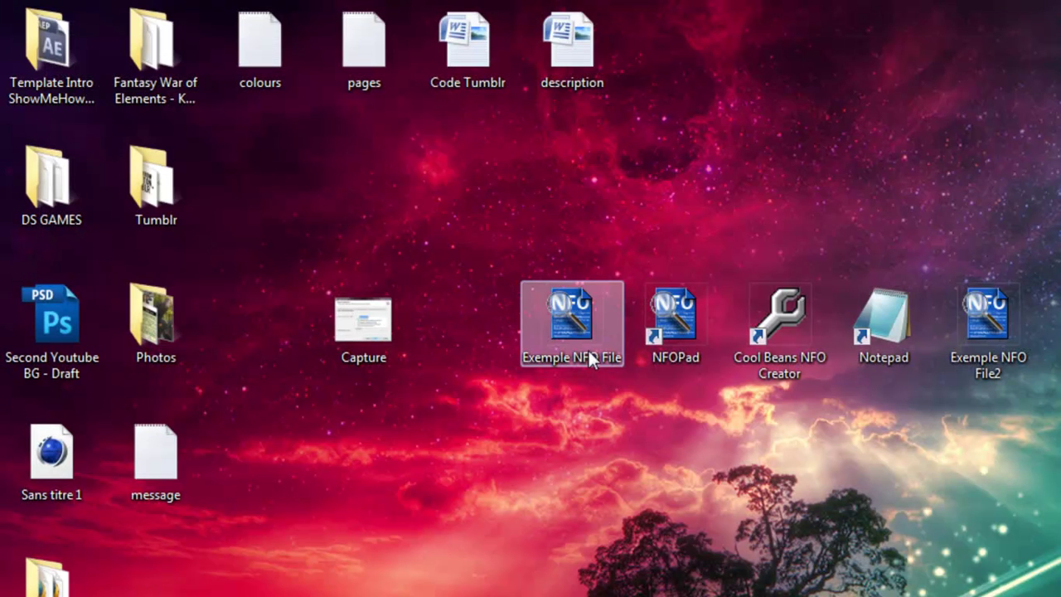
pyautogui.keyDown('ctrl'); pyautogui.click(1020, 322); pyautogui.keyUp('ctrl')
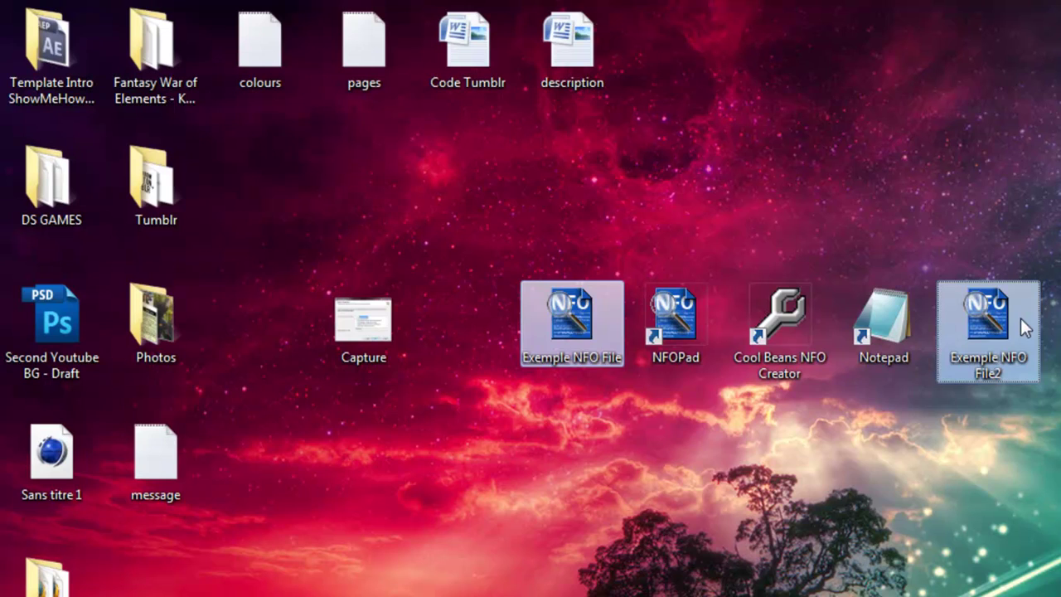
pyautogui.press('Delete')
pyautogui.press('Return')
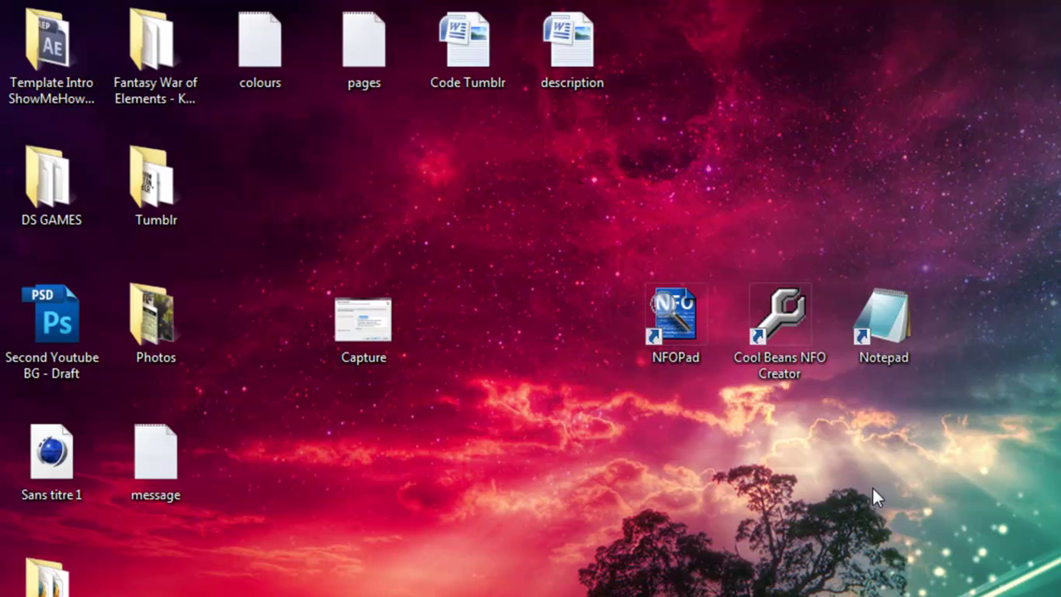